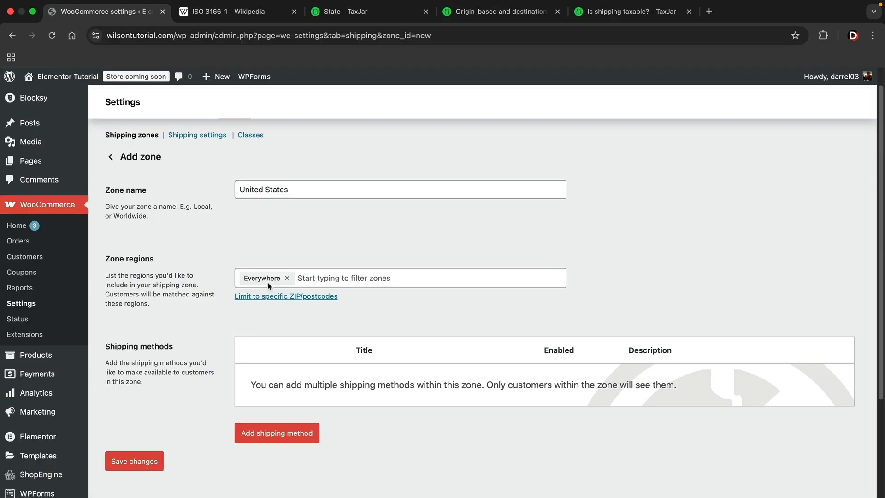
- Try limiting the zone regions to Alaska, Arizona and Arkansas within the United States
click(276, 275)
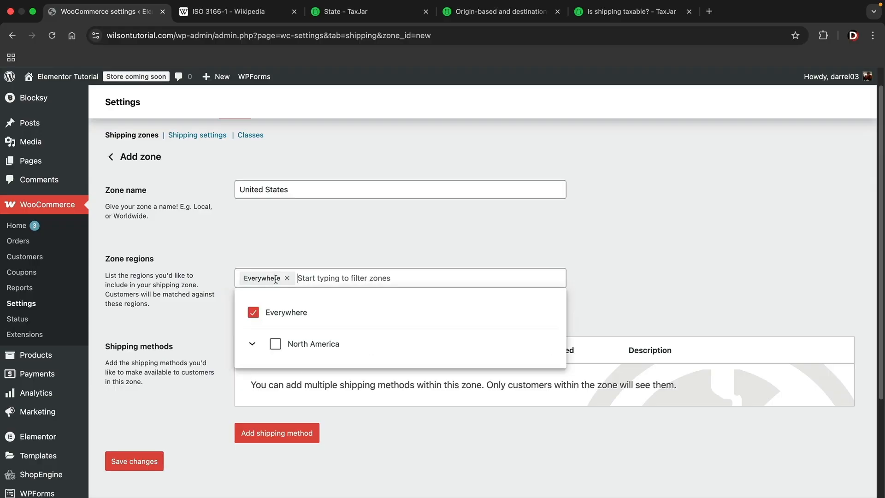
click(252, 343)
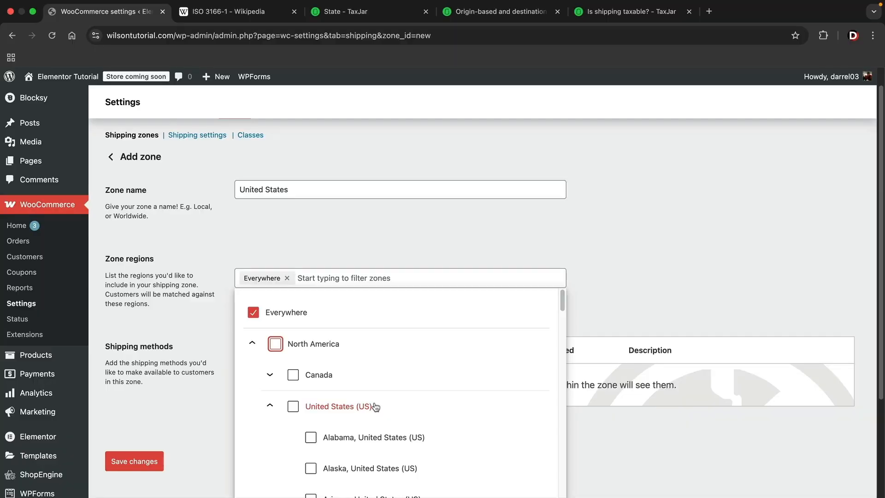
scroll(375, 407, down, 2)
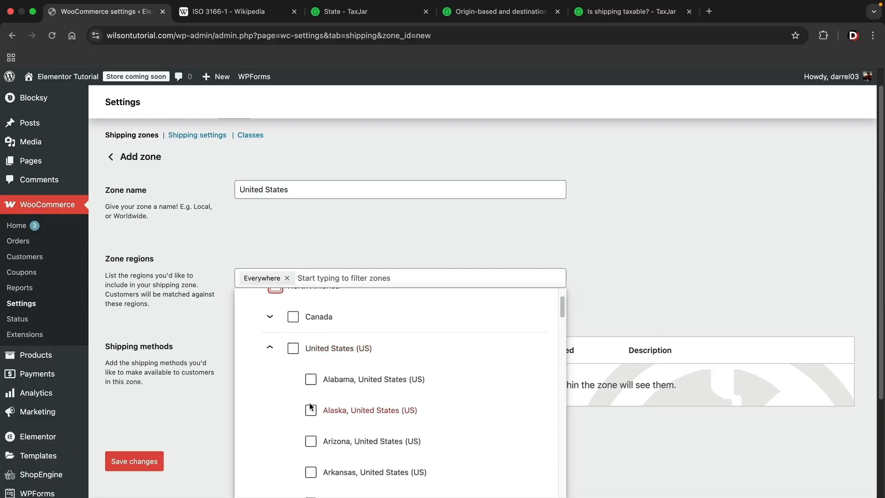
click(312, 411)
click(311, 441)
click(311, 472)
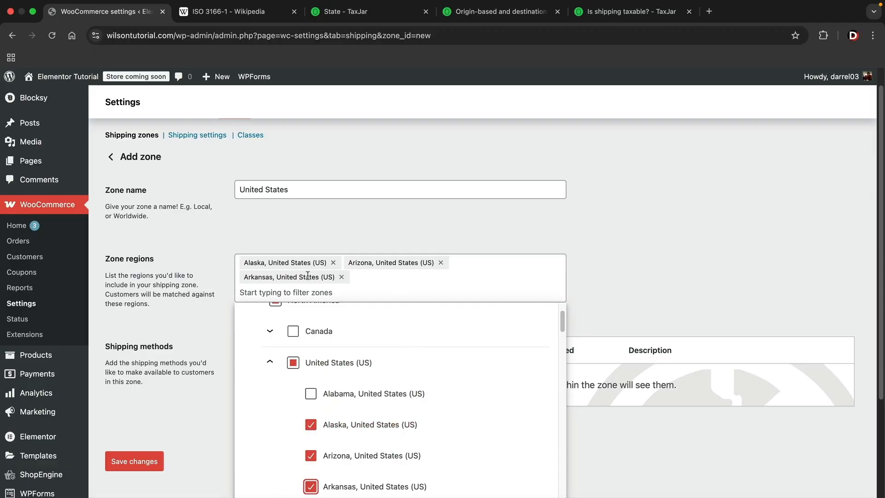
- Clear the United States and individual state selections so the zone regions cover Everywhere again
click(293, 363)
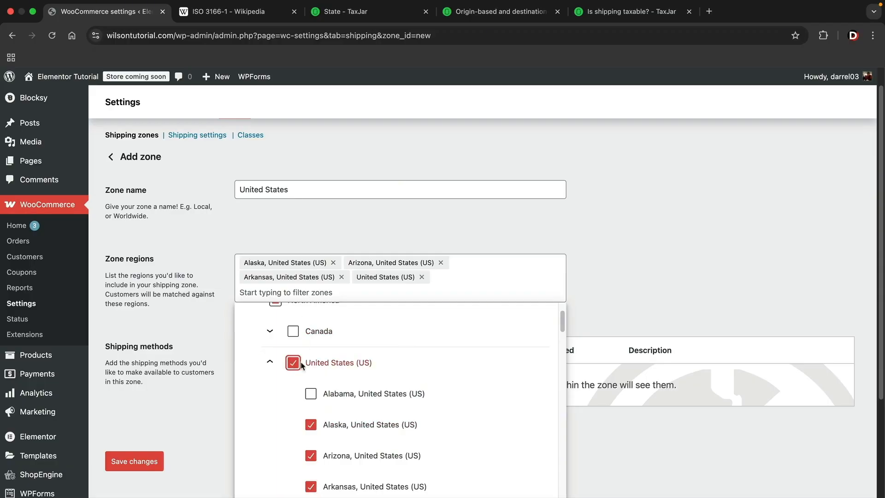
click(293, 363)
click(311, 424)
click(311, 442)
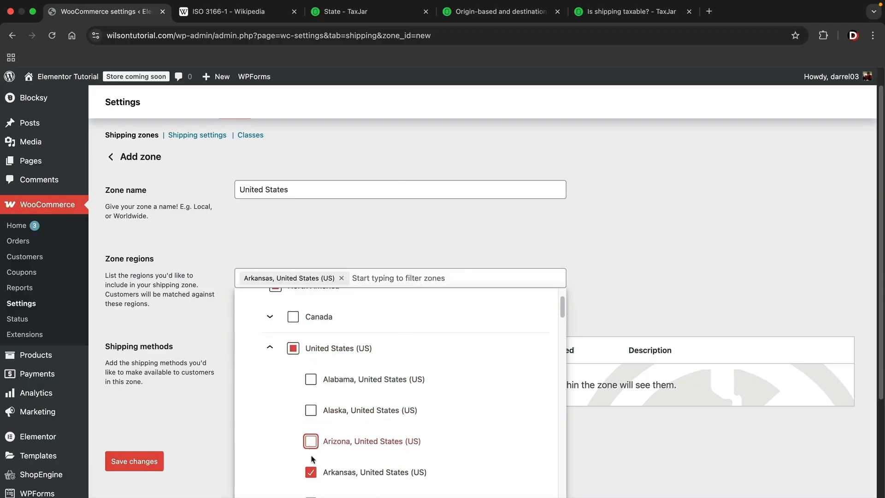
click(310, 472)
scroll(304, 362, up, 3)
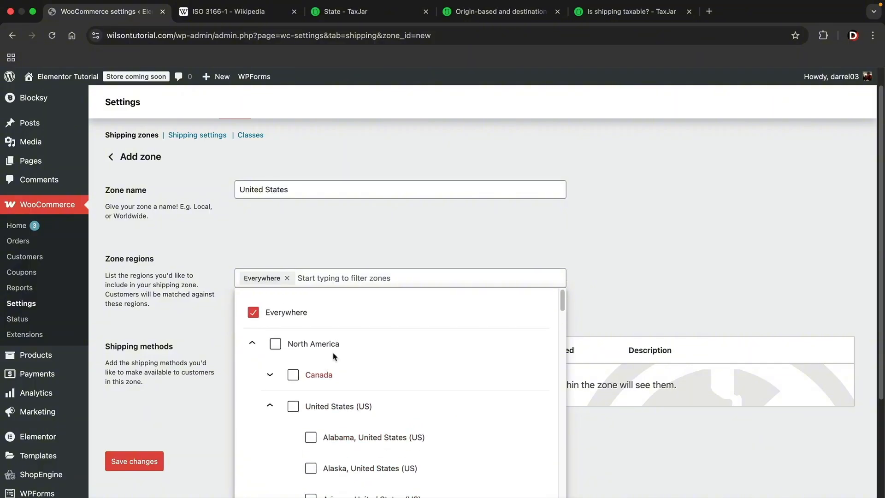
click(359, 256)
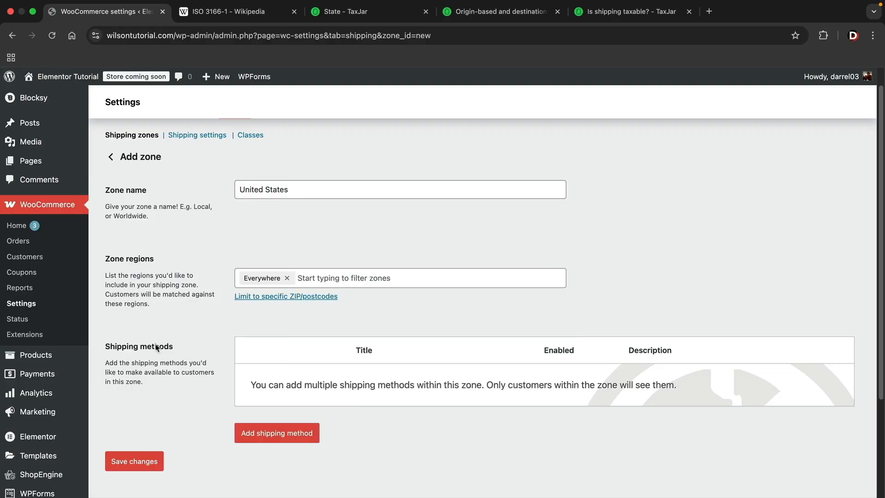
- Add a free shipping method to the United States zone that requires a minimum order amount of $100
click(286, 435)
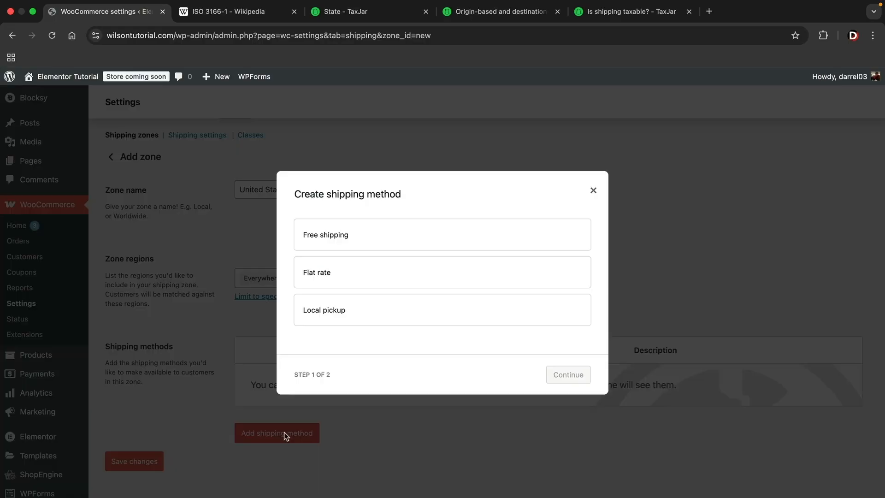
click(408, 235)
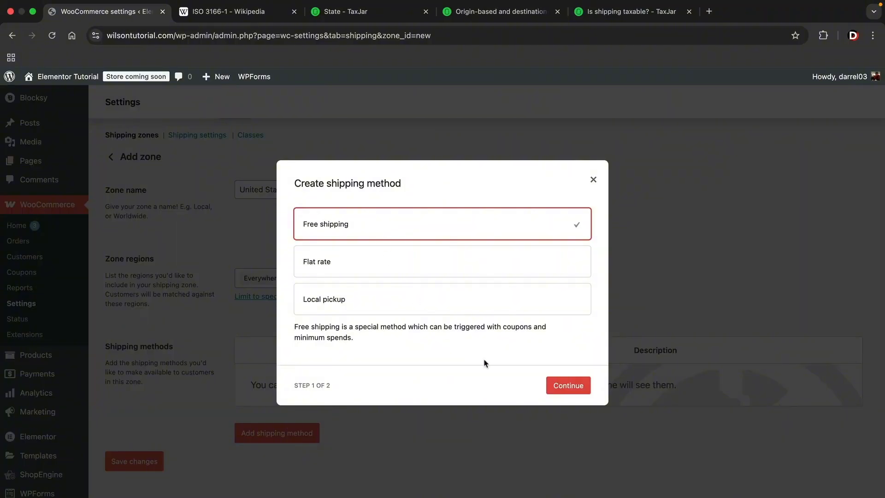
click(573, 389)
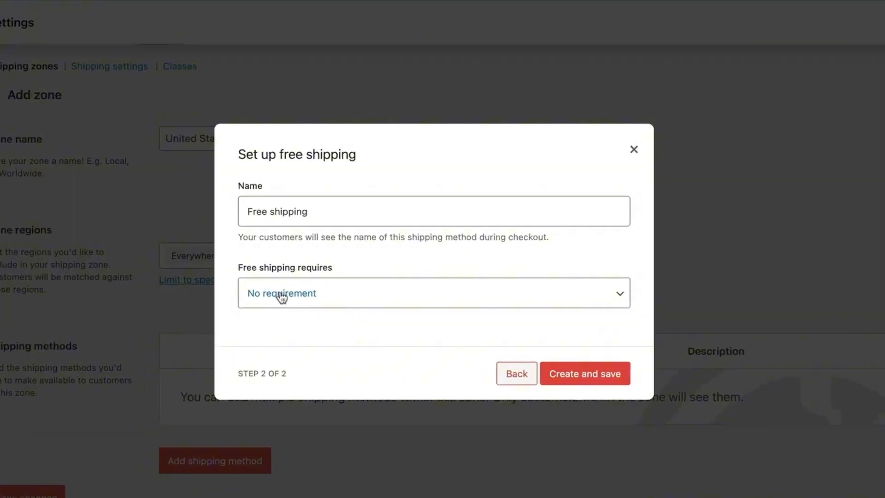
click(325, 306)
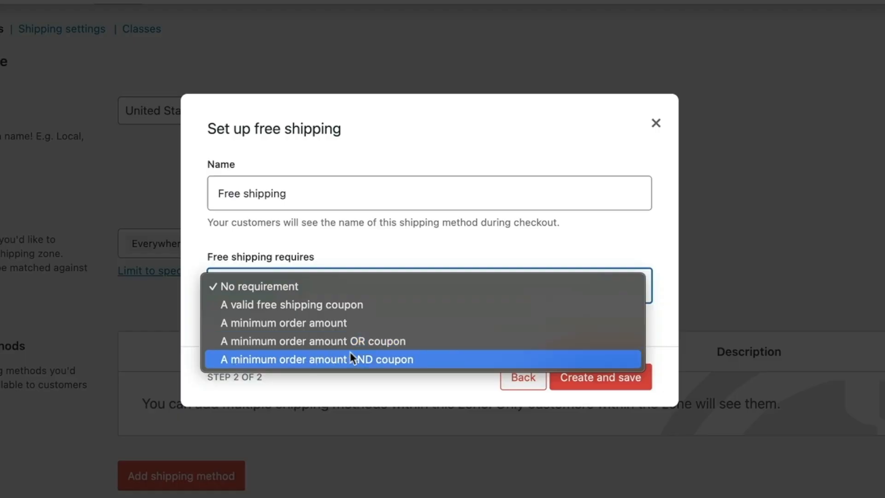
click(329, 323)
click(392, 302)
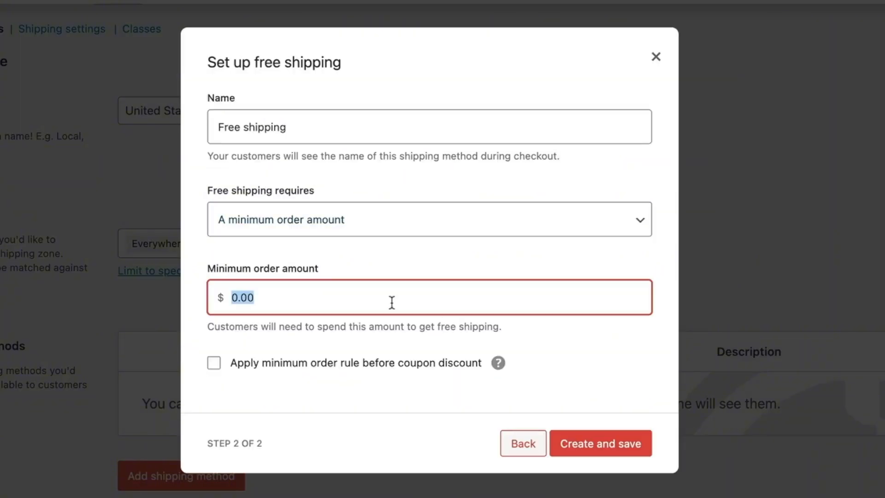
text(100)
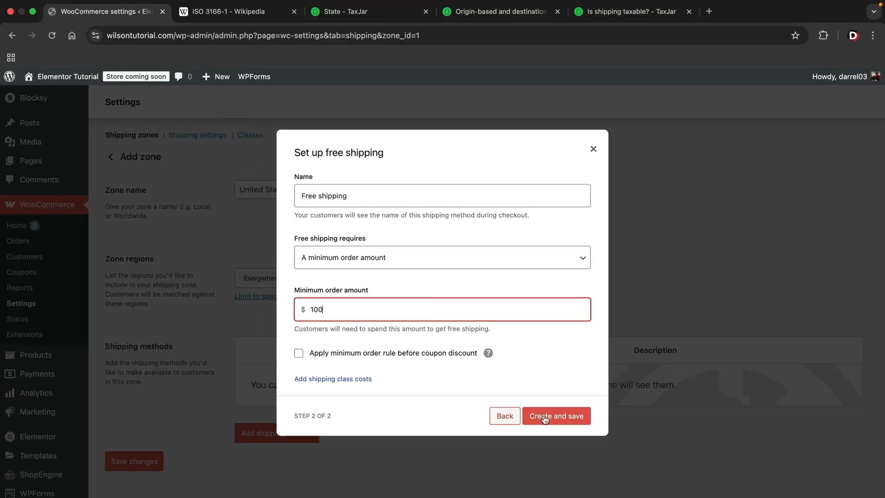
click(581, 450)
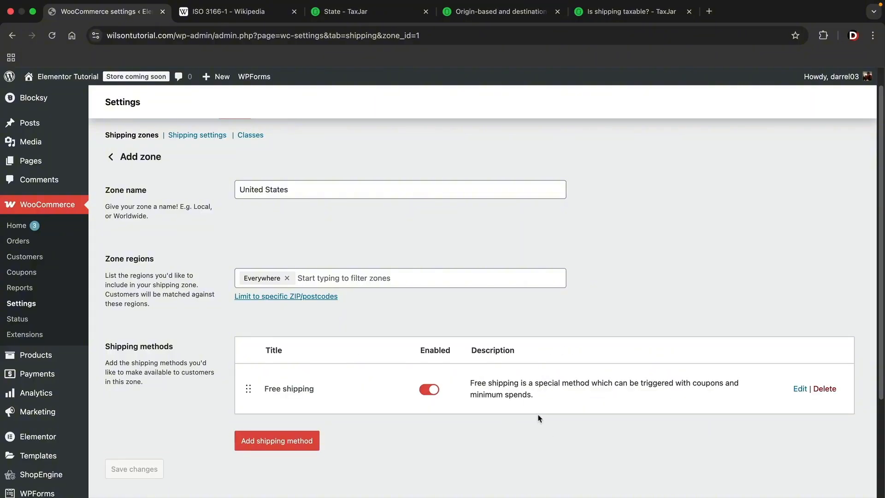
- Add a flat rate shipping method to the zone with a cost of $5
click(272, 442)
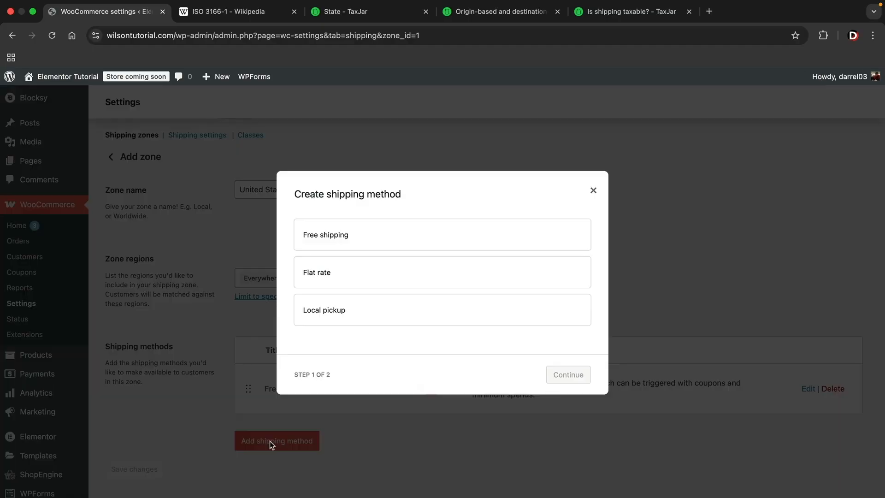
click(348, 273)
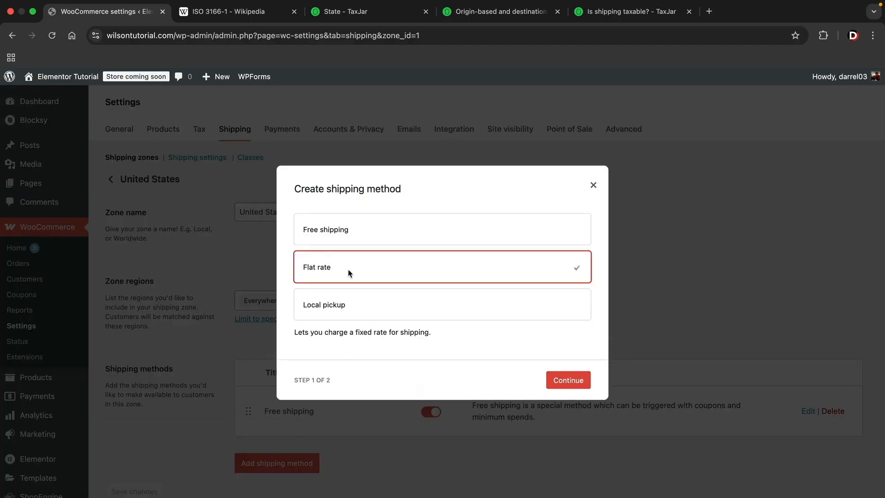
click(561, 380)
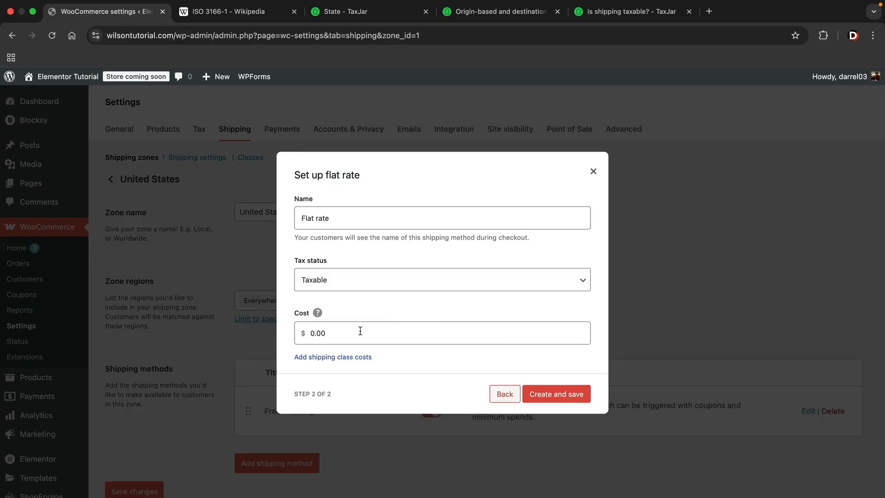
click(310, 333)
double_click(338, 332)
text(5)
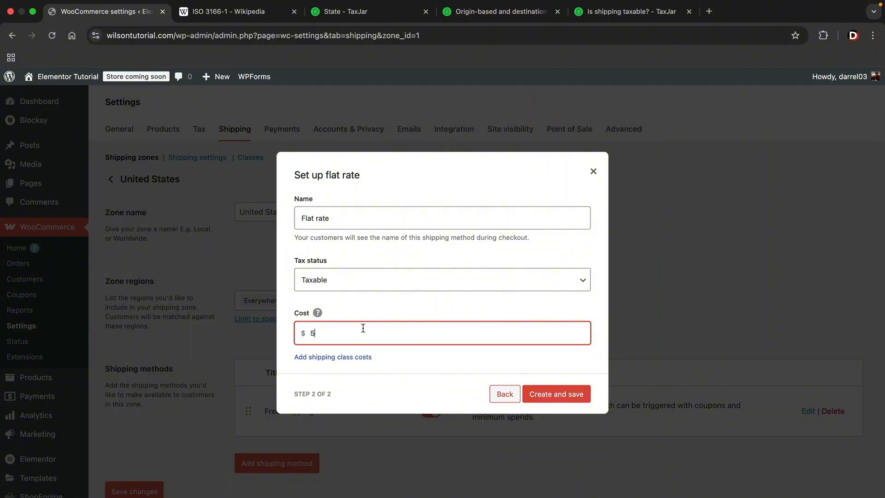
click(563, 395)
- Add a local pickup shipping method to the zone with its tax status set to None
scroll(554, 369, down, 3)
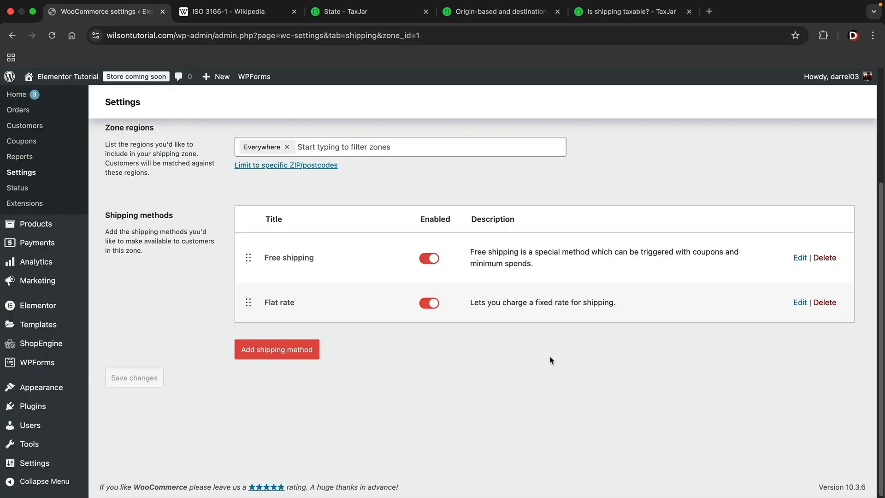
click(277, 352)
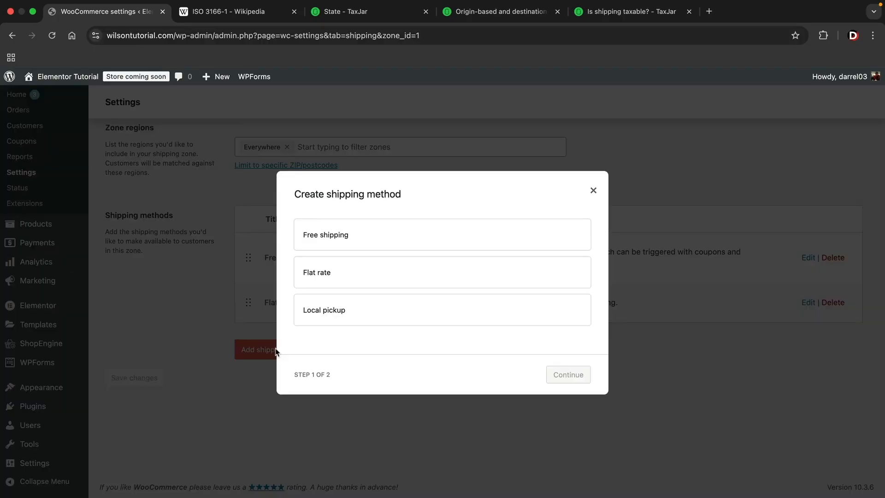
click(337, 313)
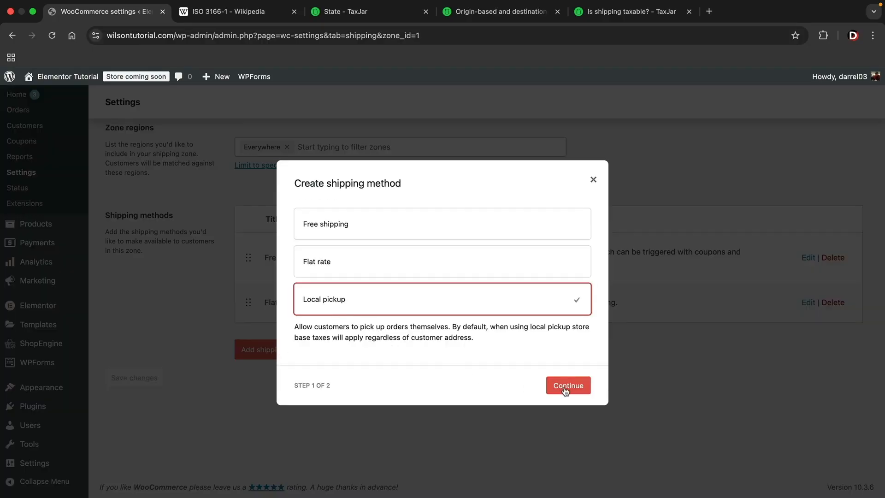
click(568, 387)
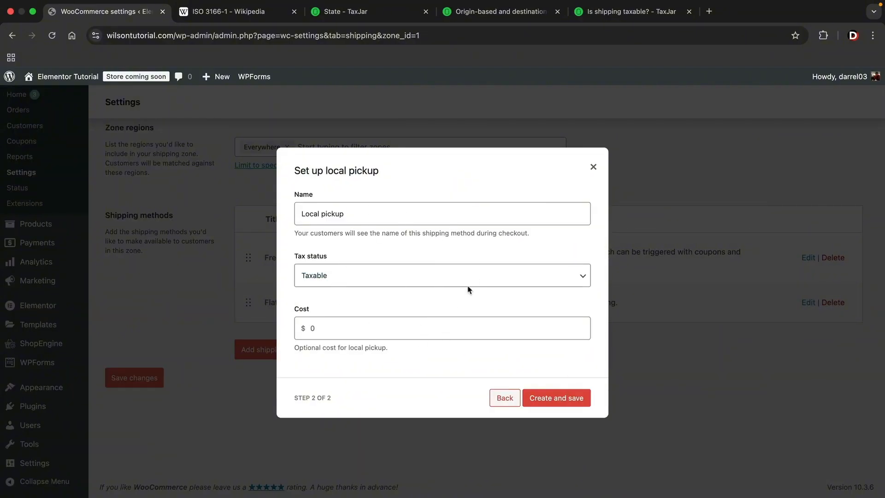
click(302, 326)
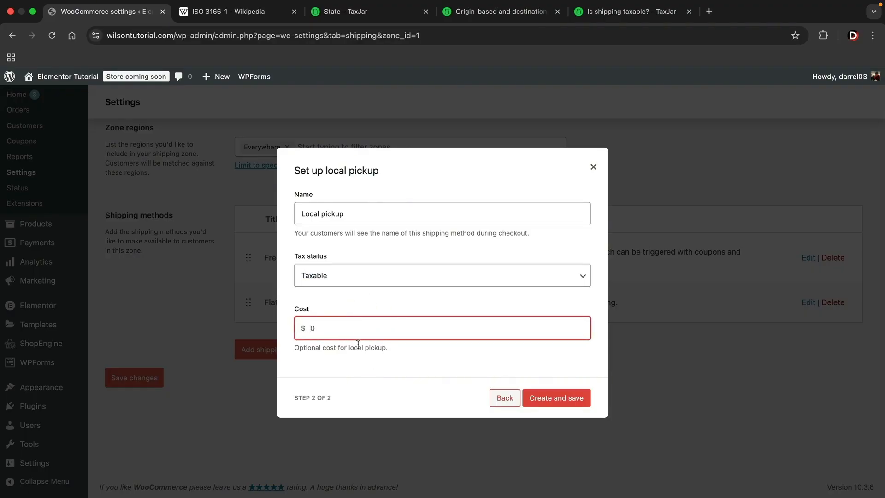
click(369, 277)
click(364, 283)
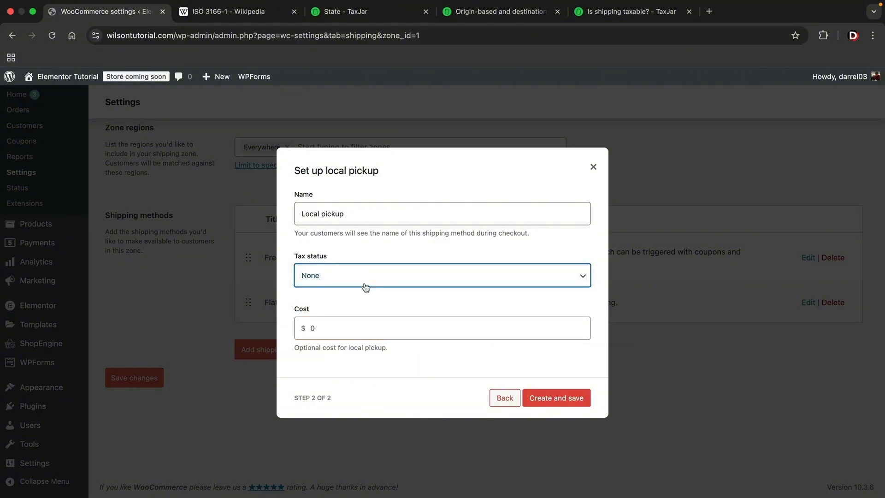
click(549, 400)
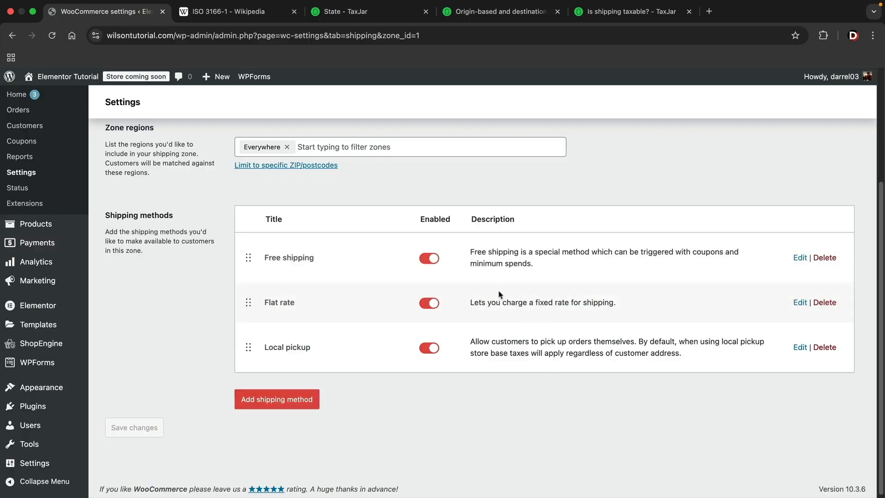
- Review the zone's free shipping, flat rate and local pickup entries and the flat rate description
drag(265, 256, 316, 257)
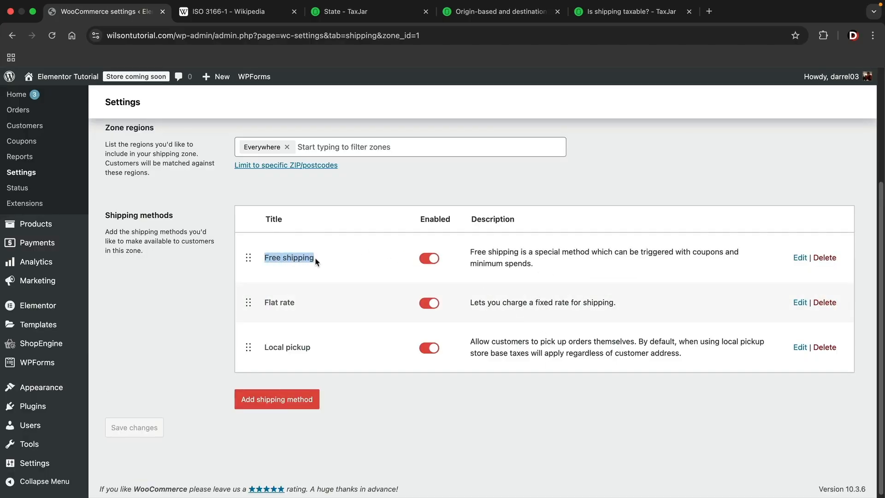
drag(265, 303, 310, 306)
click(310, 308)
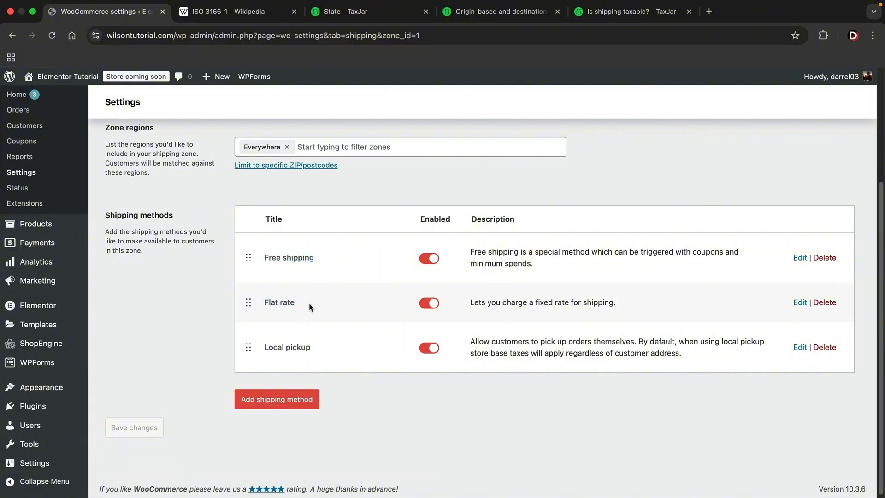
drag(265, 347, 318, 350)
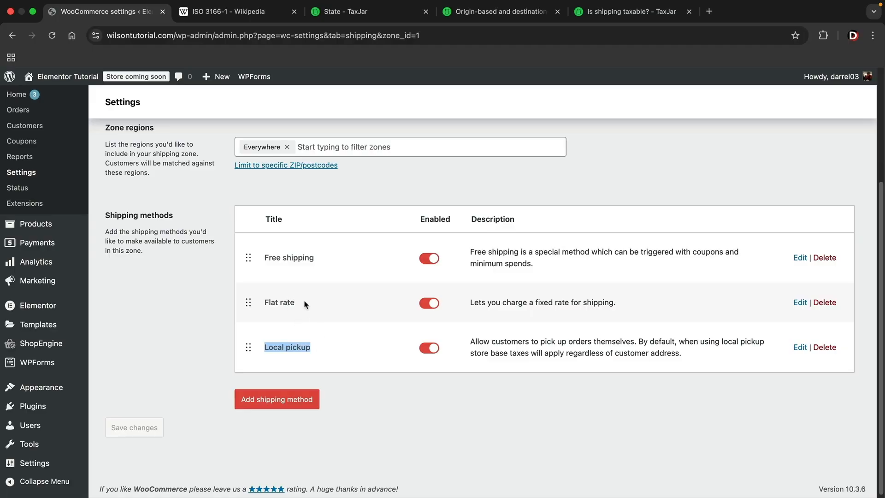
click(551, 302)
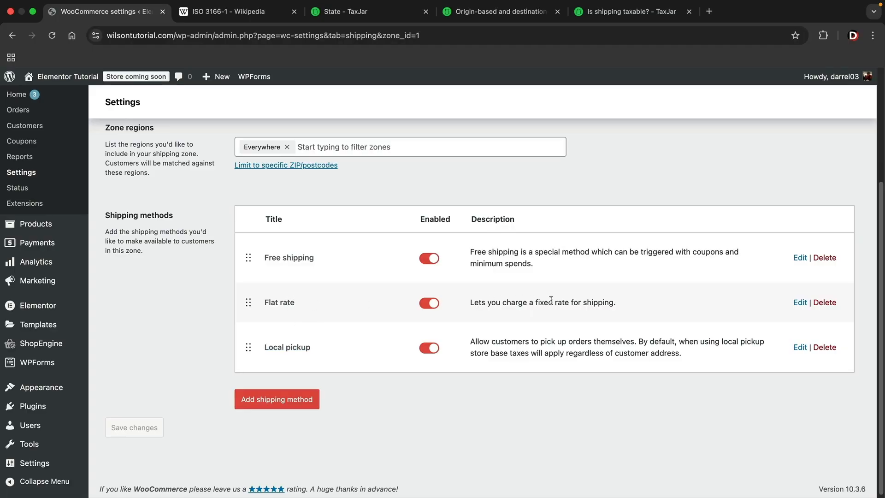
drag(630, 304, 472, 304)
click(473, 304)
scroll(329, 315, up, 5)
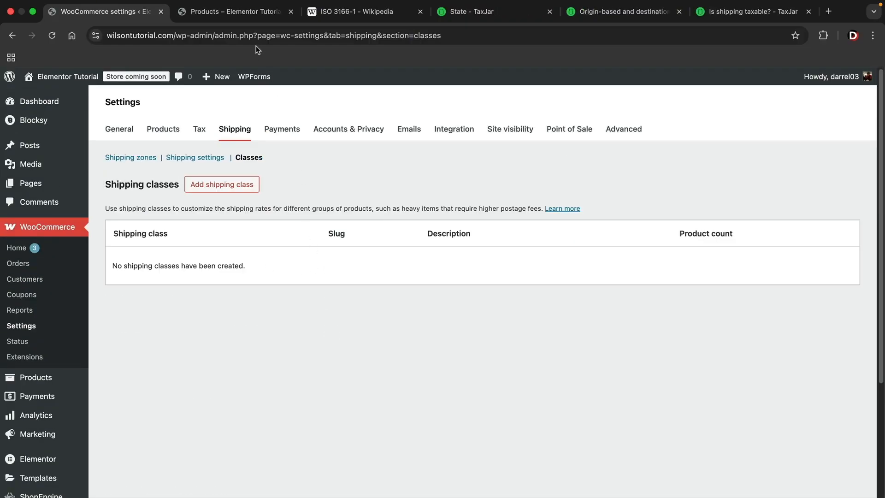
- Look over the items on the storefront's Products page
click(247, 13)
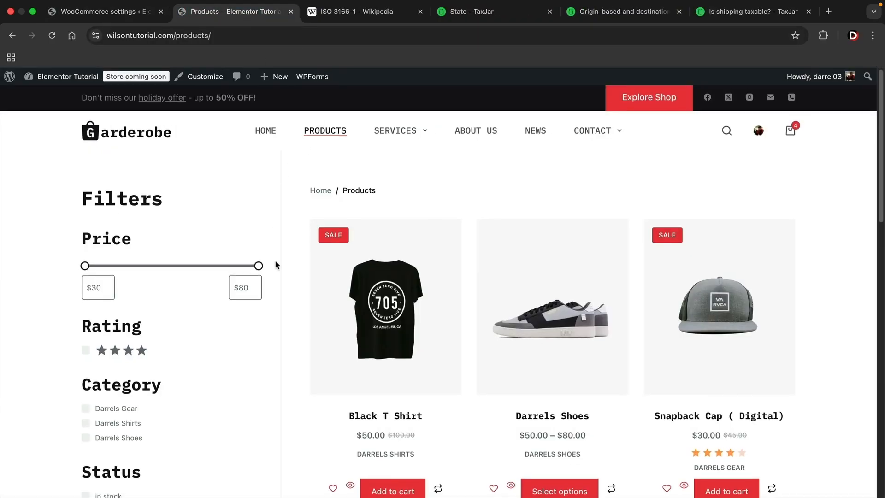
scroll(275, 265, down, 1)
scroll(276, 264, down, 1)
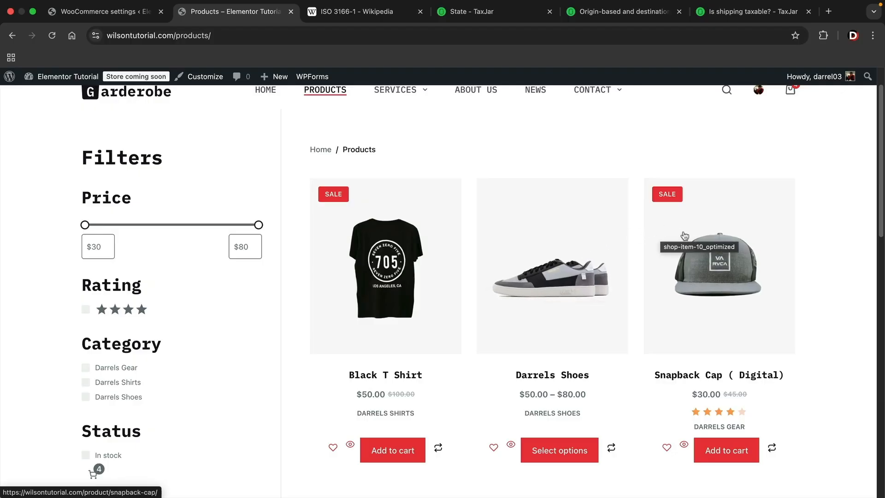
- Create a shipping class named Heavy with slug "Heavy Packages" and description "For Heavier items in the store"
click(119, 15)
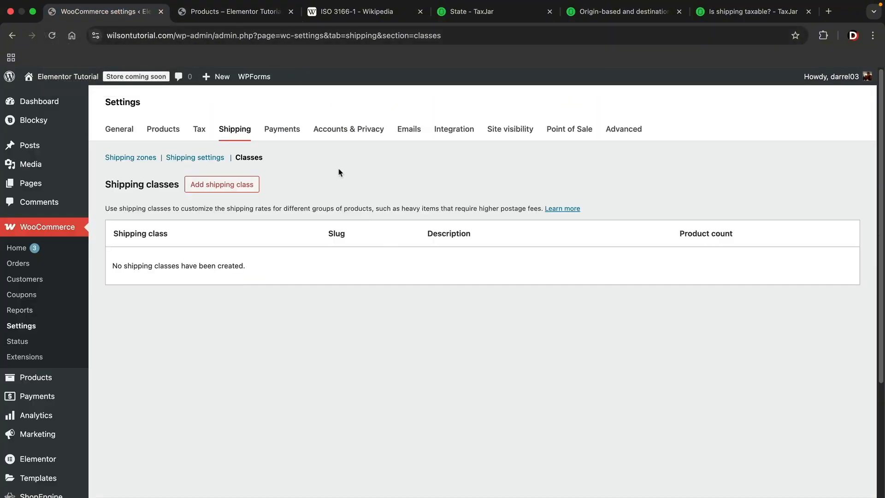
click(209, 186)
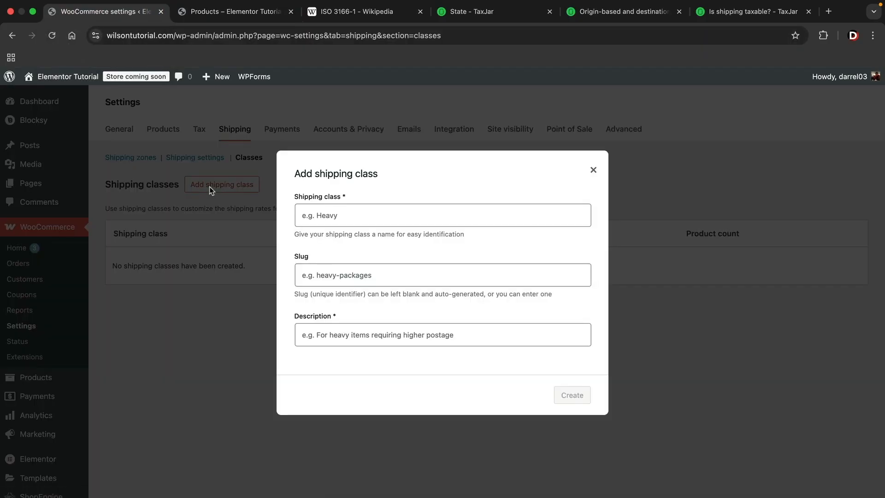
click(331, 213)
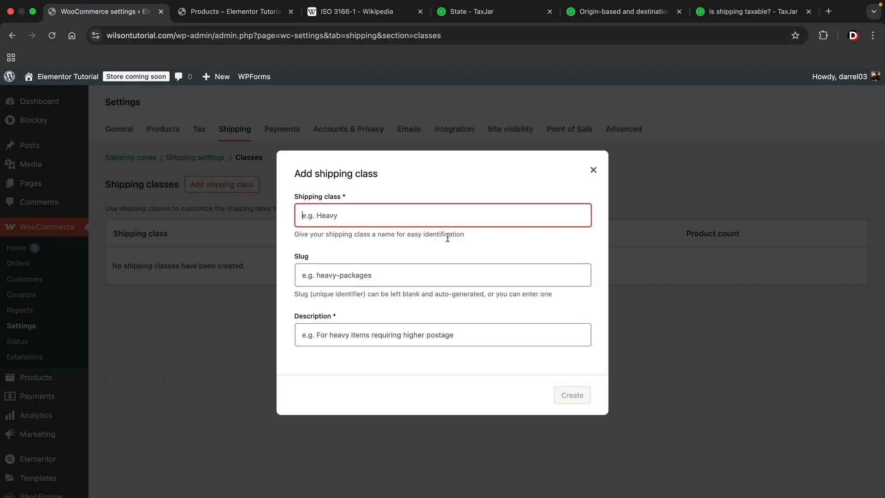
text(Heavy)
key(Tab)
text(H)
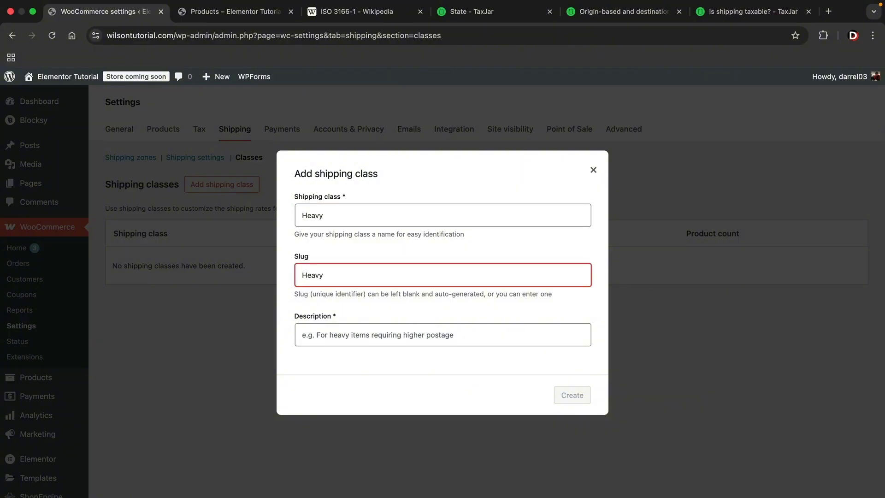
text(eavy Pacak)
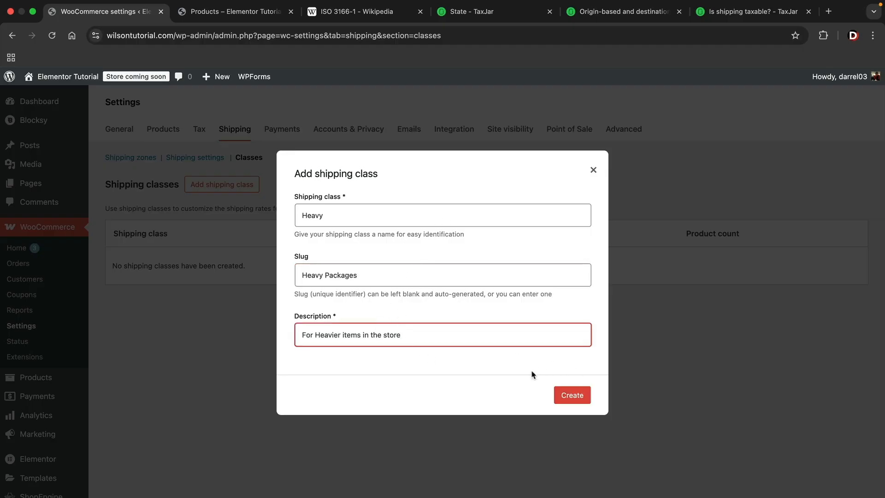
click(579, 398)
click(574, 402)
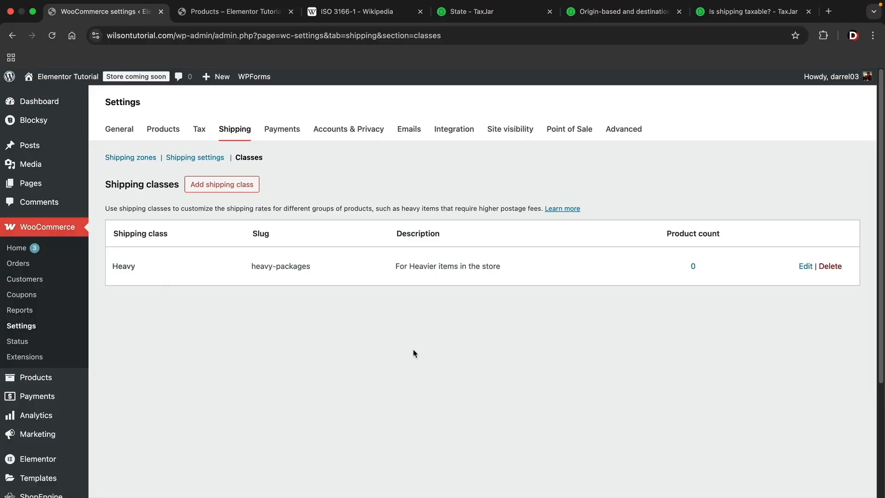
- Set the United States zone's flat rate to charge $10.00 for Heavy and $0.00 for no shipping class, calculated per class
click(140, 157)
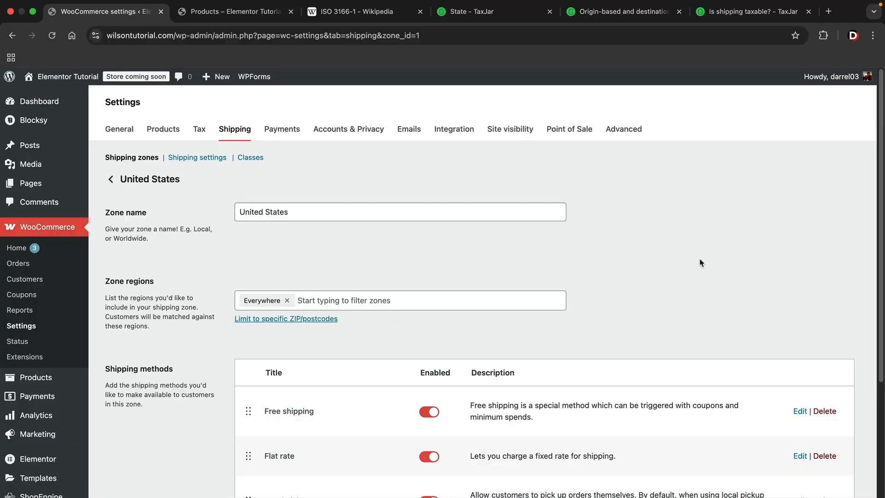
scroll(699, 258, down, 3)
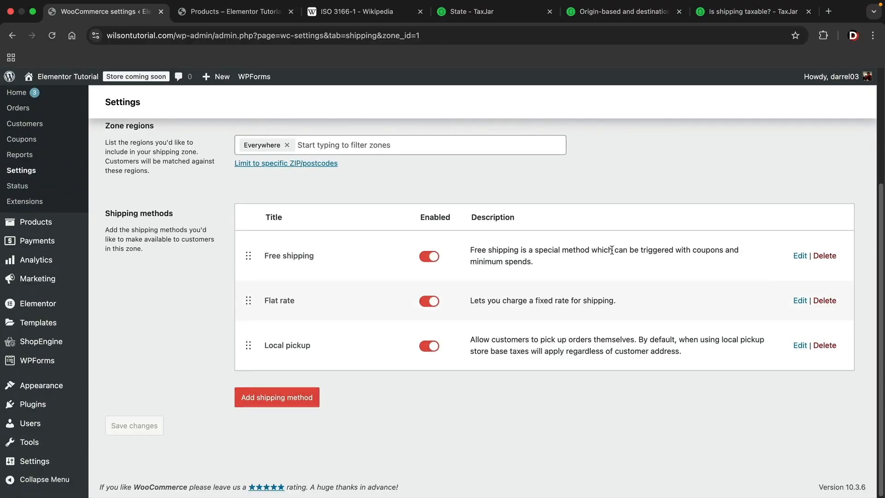
click(801, 301)
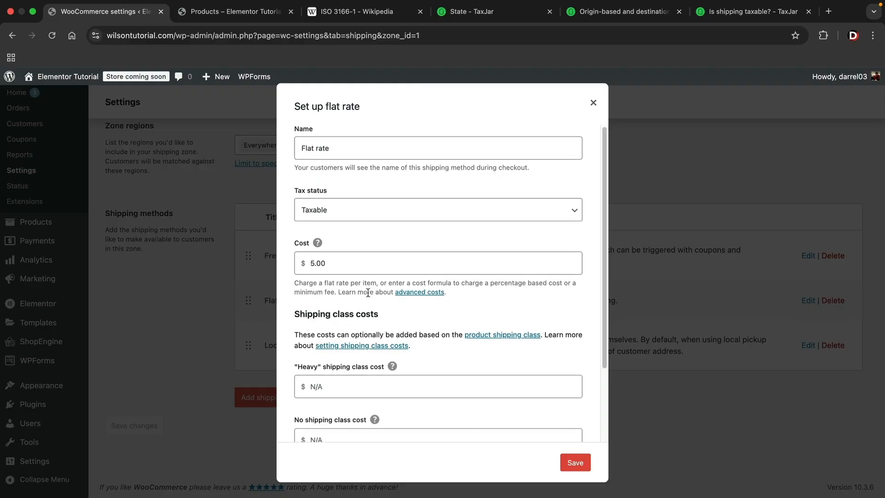
scroll(368, 293, down, 4)
scroll(368, 294, down, 1)
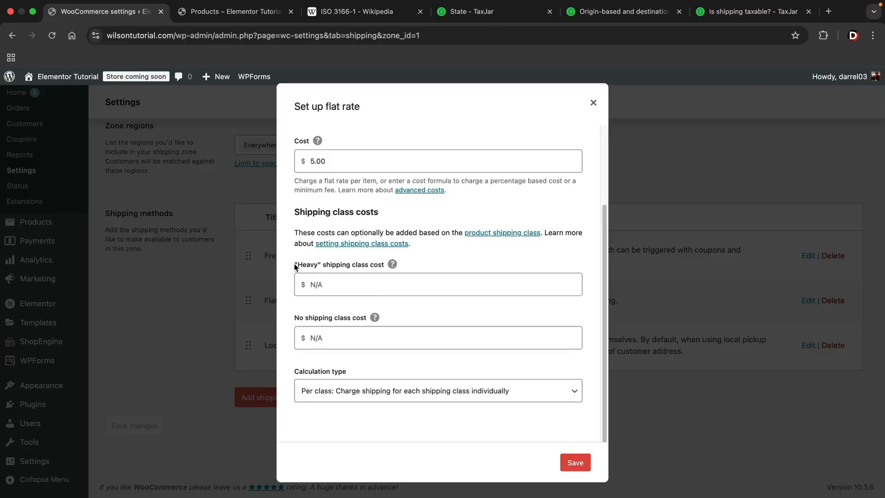
click(328, 284)
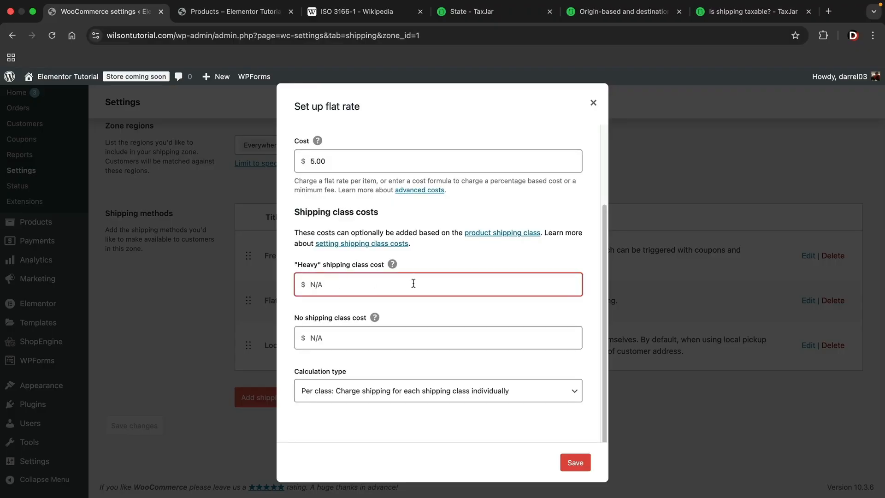
text(10)
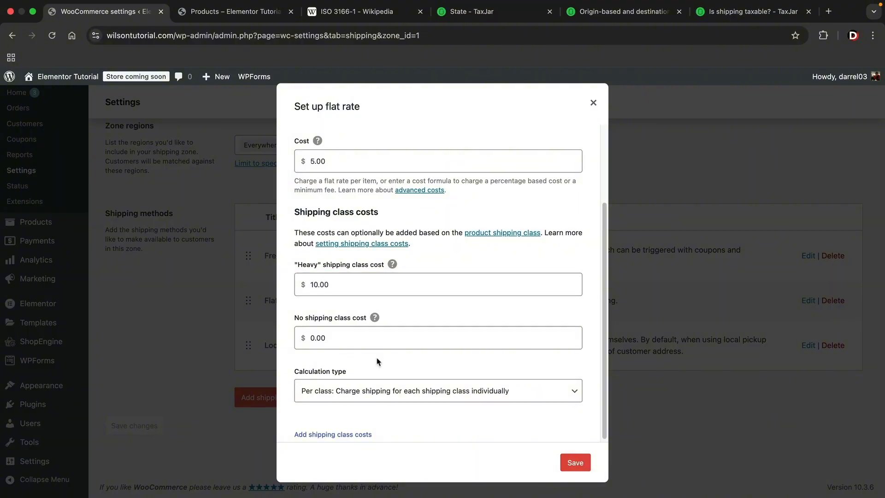
click(337, 391)
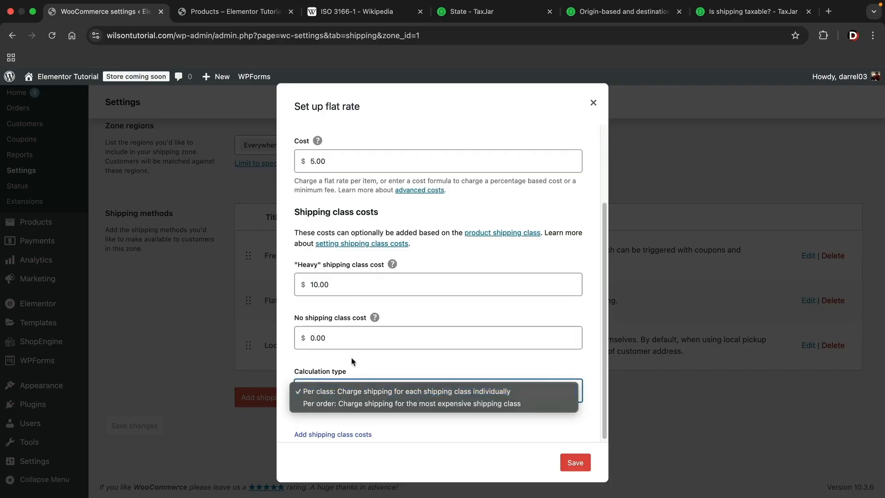
click(329, 393)
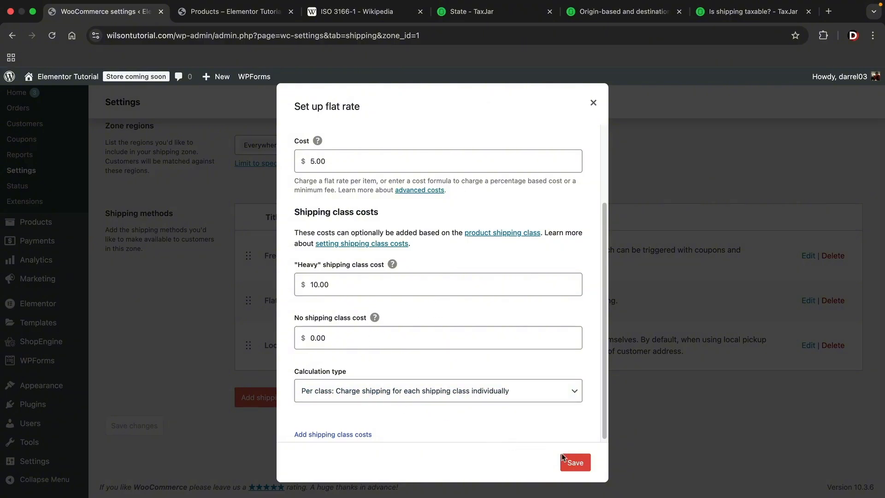
click(573, 462)
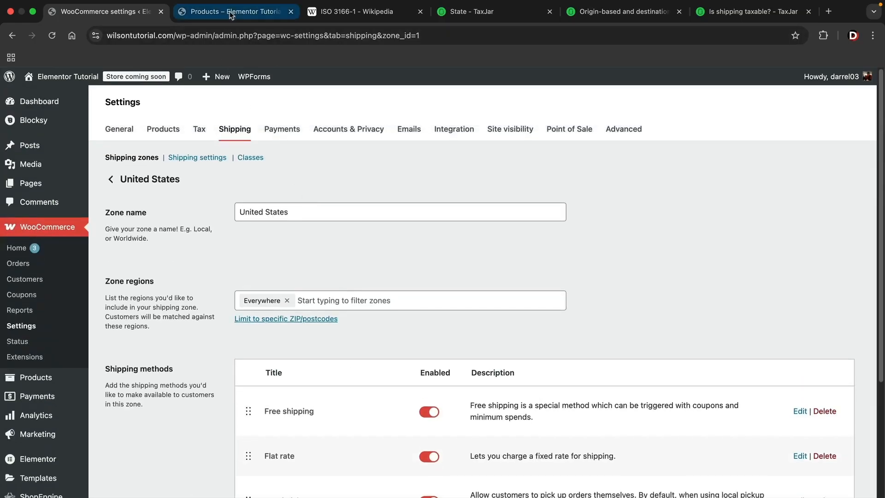
- Assign the Heavy shipping class to the Darrels Shoes product and update the product
click(224, 11)
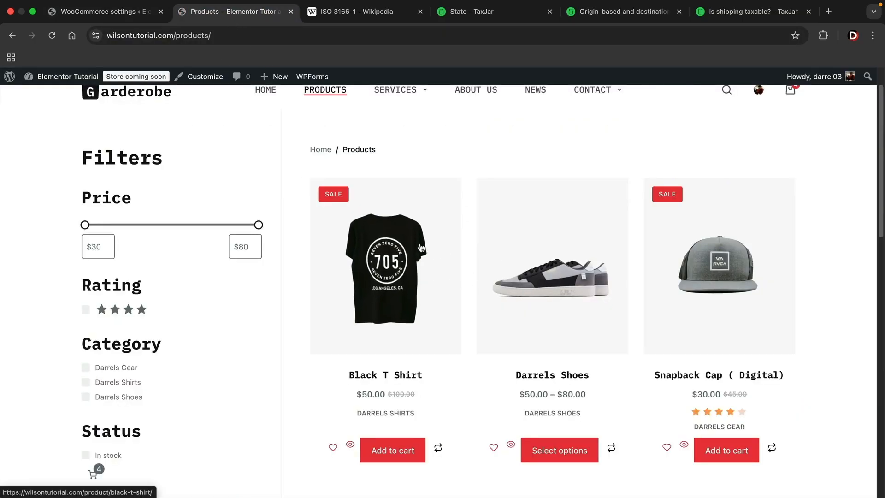
click(562, 294)
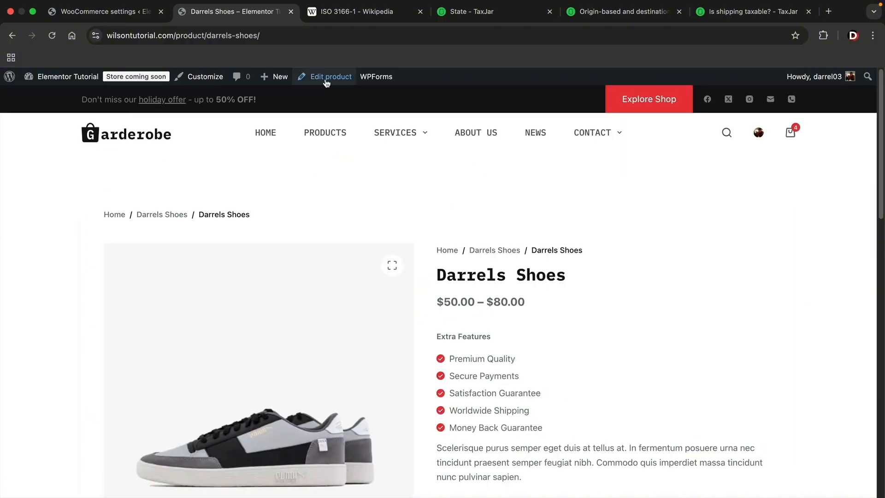
click(326, 82)
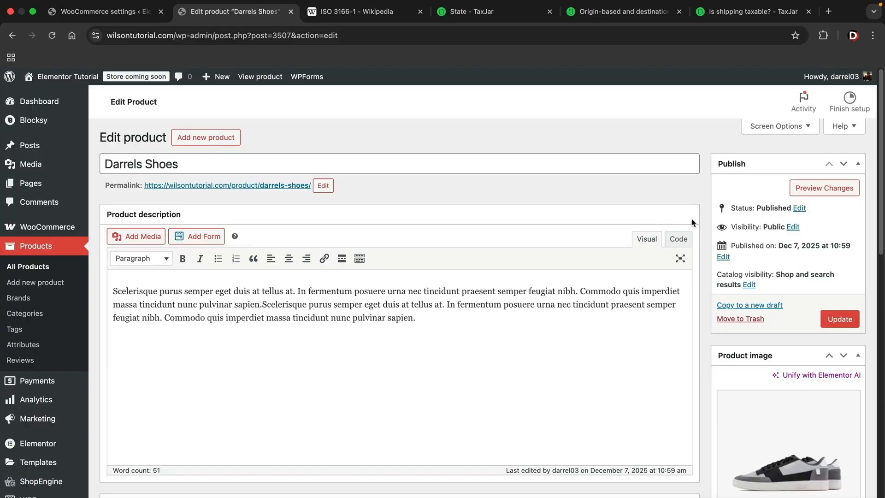
scroll(696, 221, down, 7)
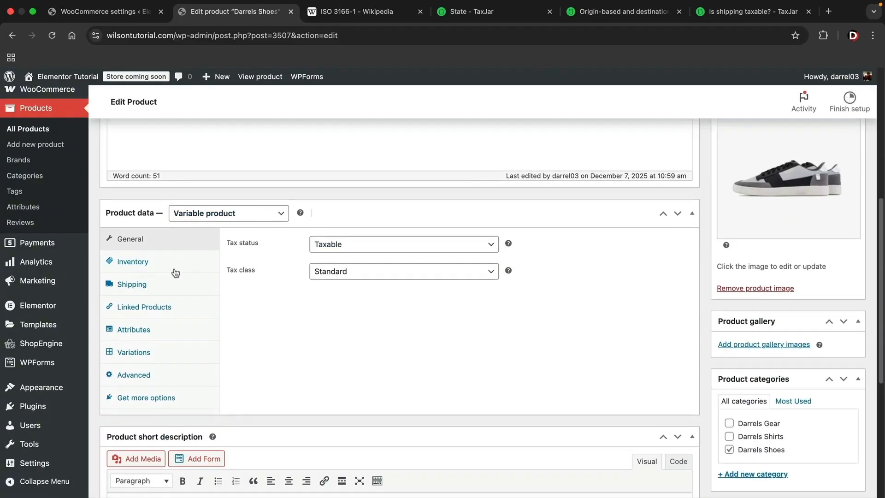
click(146, 287)
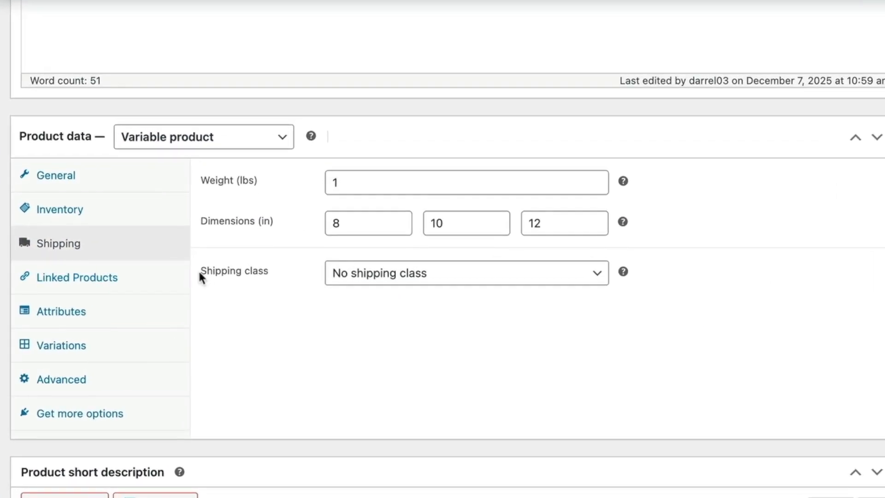
click(390, 276)
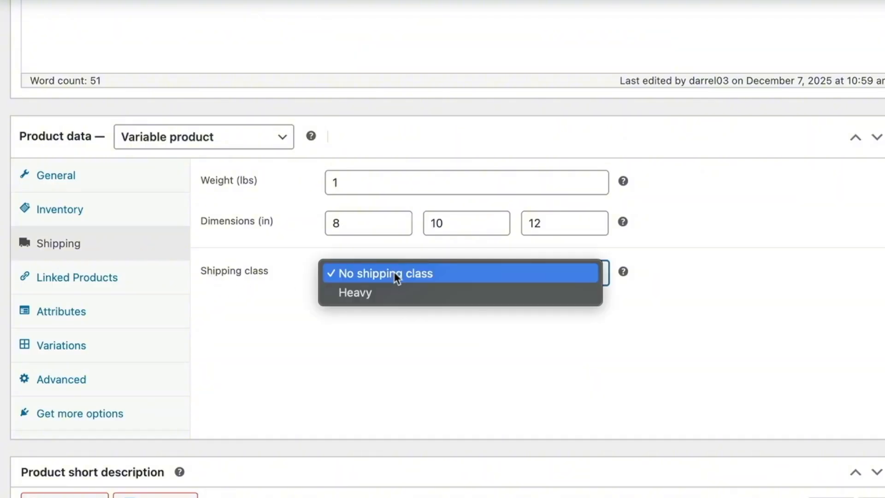
click(382, 294)
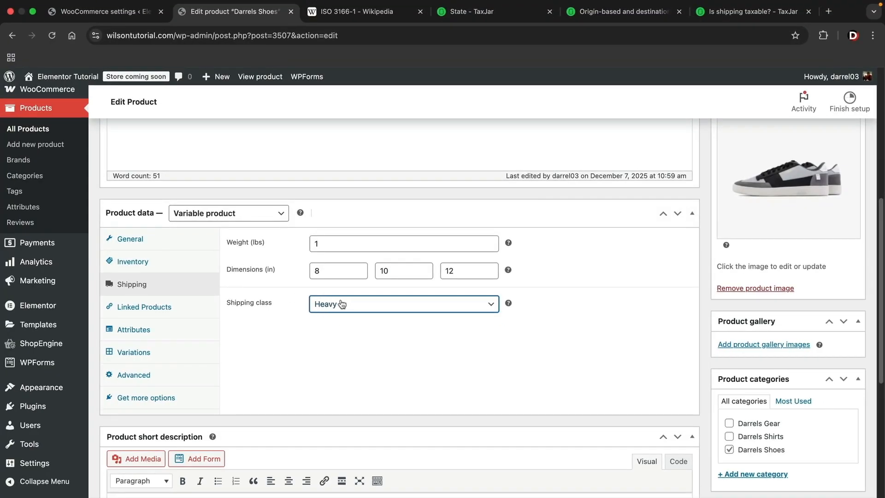
scroll(701, 319, up, 6)
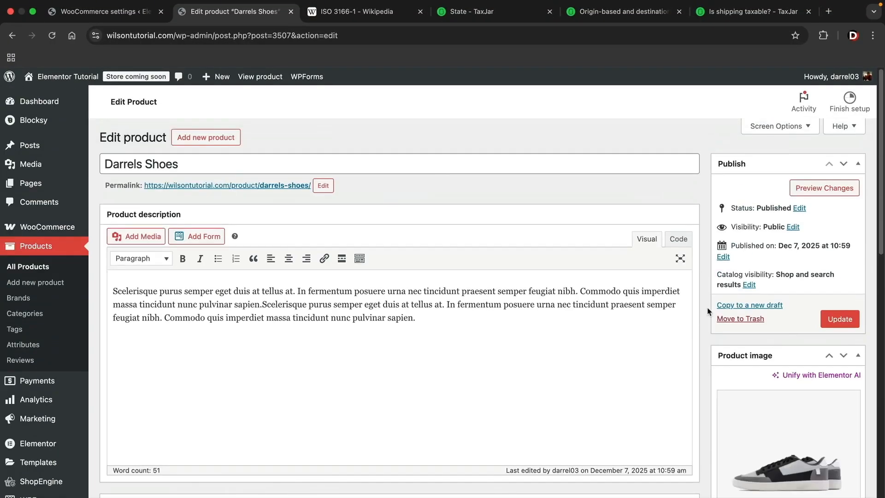
click(832, 319)
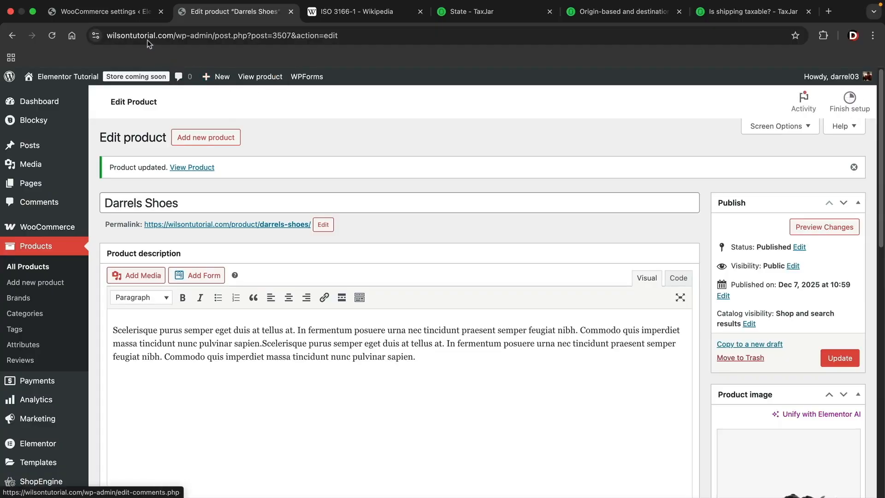
- Review the United States zone's shipping methods and the Accounts & Privacy settings
click(125, 12)
scroll(455, 280, down, 4)
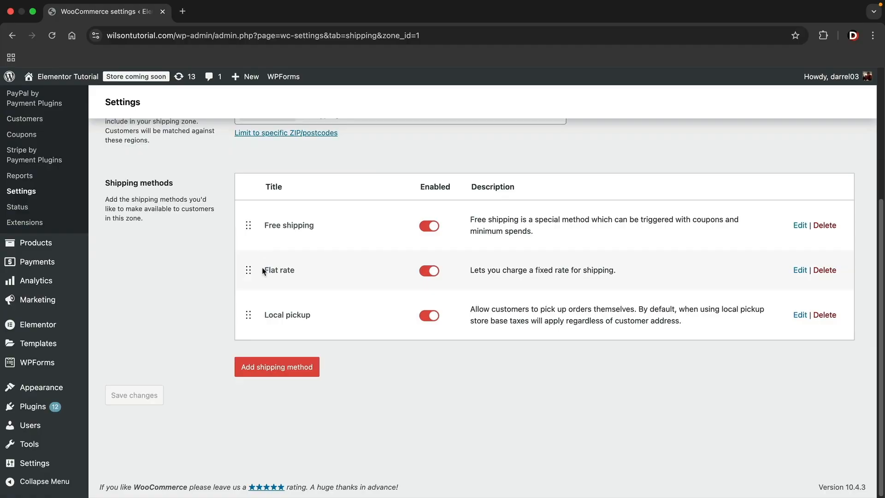
drag(263, 270, 289, 269)
click(291, 268)
scroll(206, 267, up, 5)
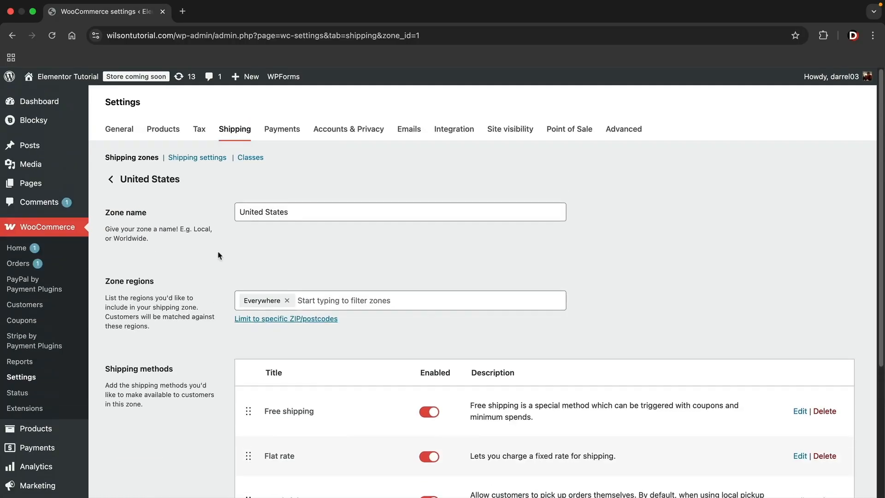
click(321, 135)
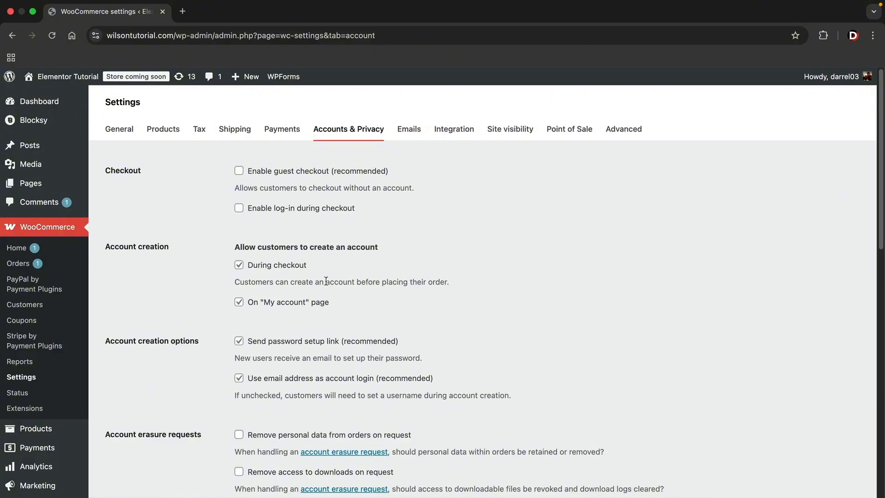
- Open the store's email notification settings and dismiss the EmailKit and WP Mail SMTP promotions
click(410, 130)
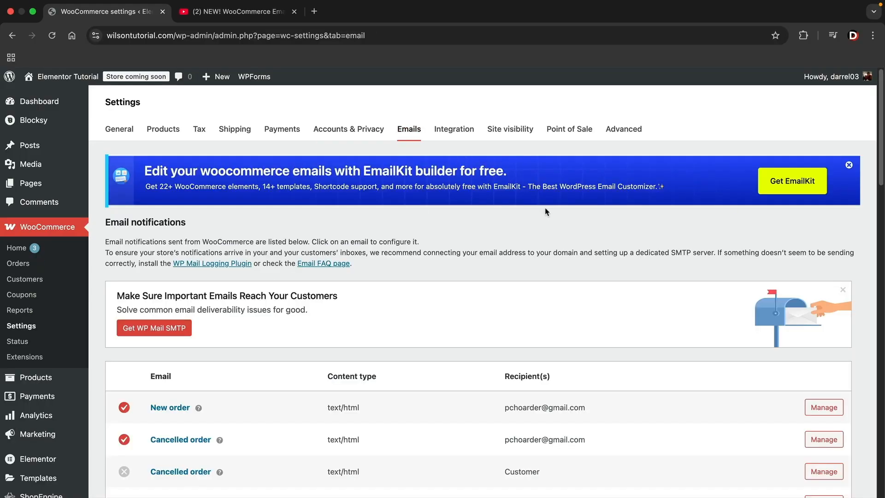
click(850, 166)
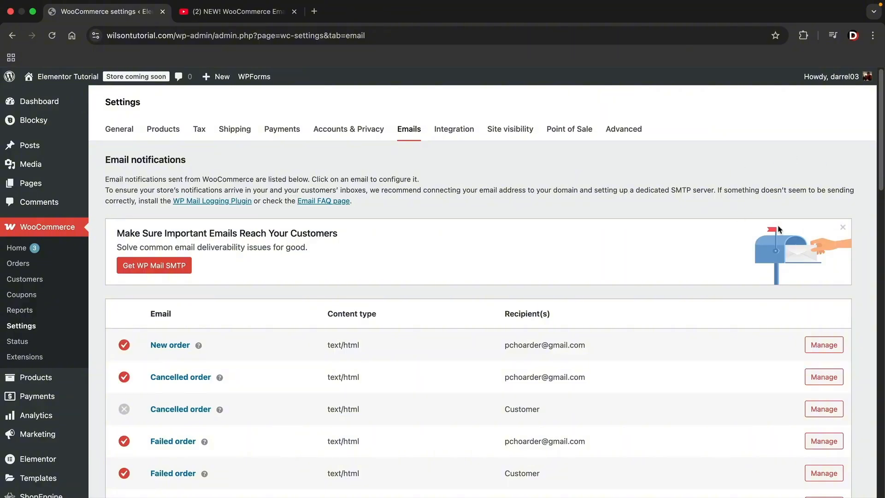
click(842, 227)
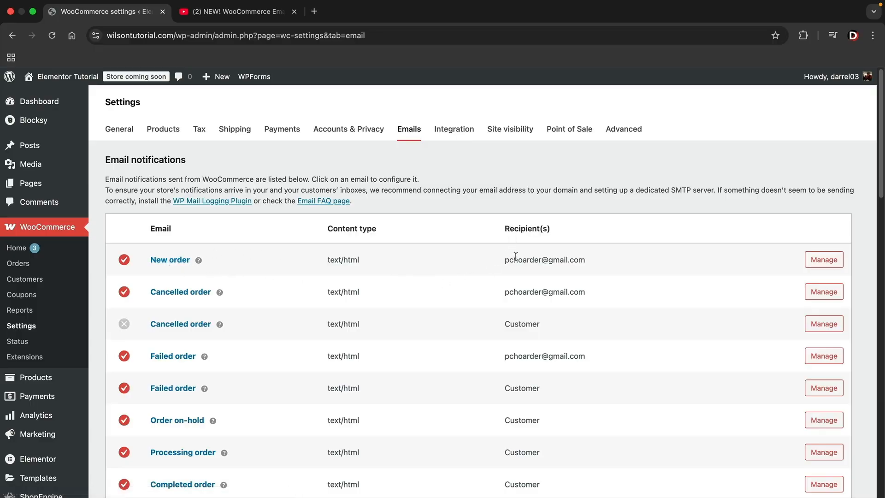
- Check which email notifications go to the store owner and which go to the customer
drag(506, 259, 583, 260)
drag(515, 292, 574, 292)
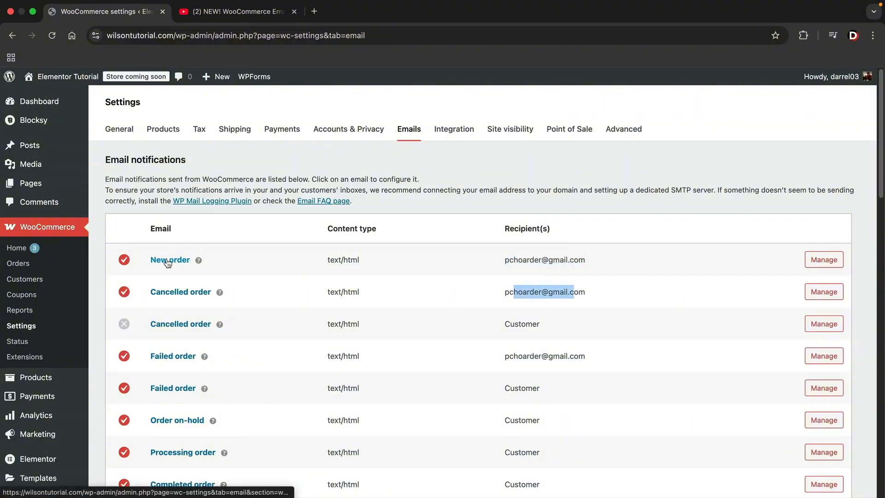
drag(505, 259, 588, 266)
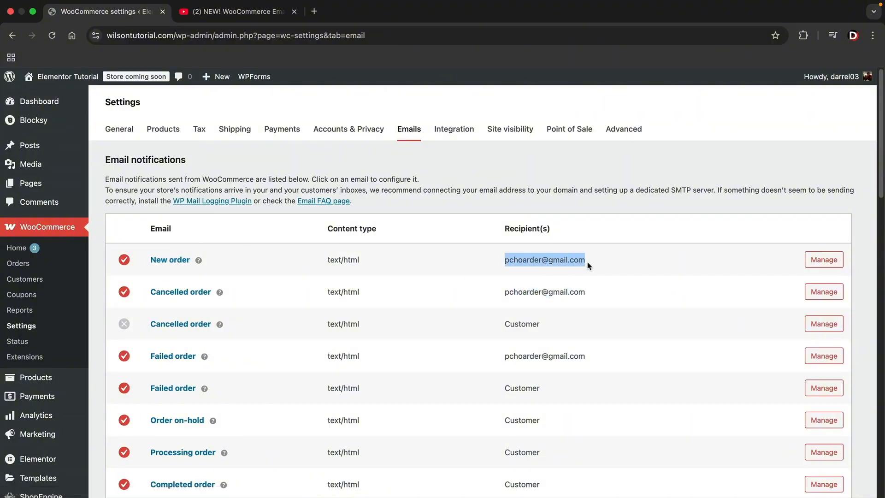
scroll(193, 399, down, 2)
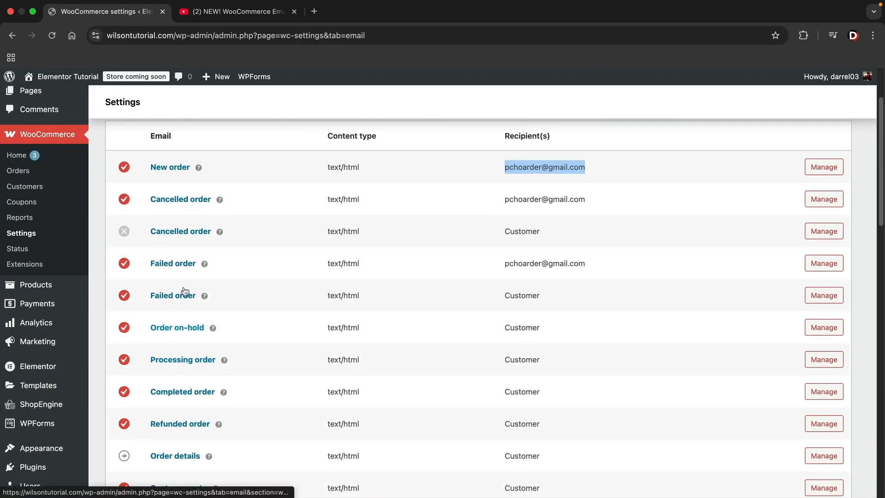
drag(505, 331, 532, 330)
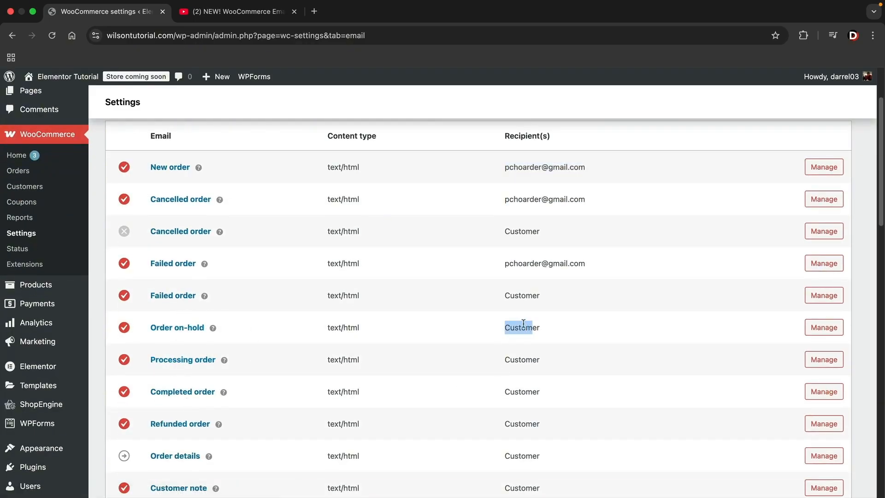
scroll(555, 288, up, 1)
- Open the New order email notification and examine its settings and email preview
click(828, 172)
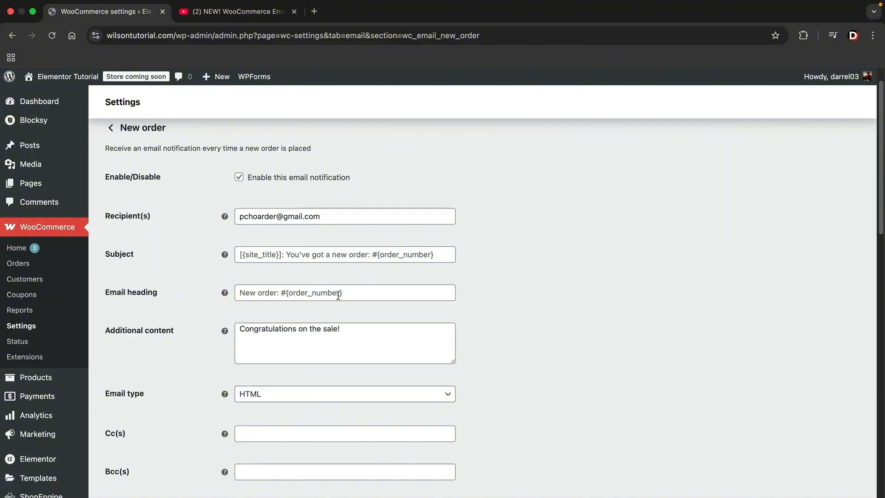
scroll(338, 296, up, 1)
scroll(439, 317, down, 10)
scroll(263, 194, up, 1)
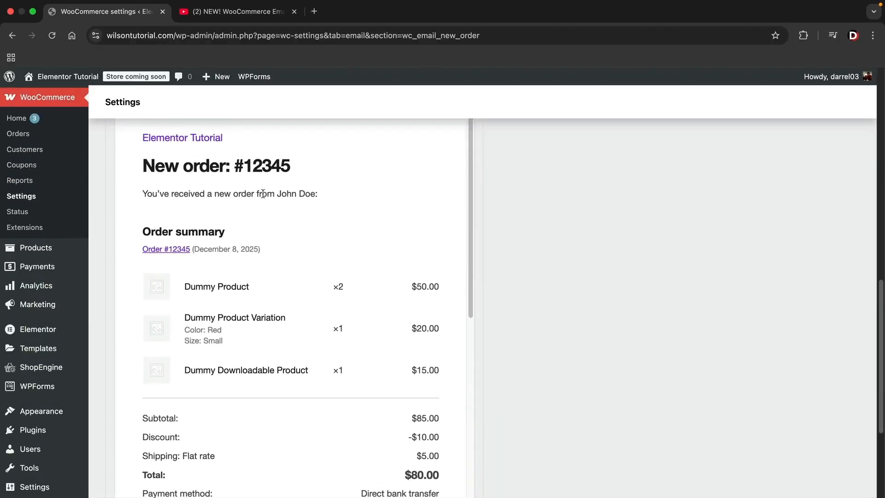
- Switch to the YouTube video about the WooCommerce email customizer and skip through its drag-and-drop builder demo
scroll(302, 255, up, 3)
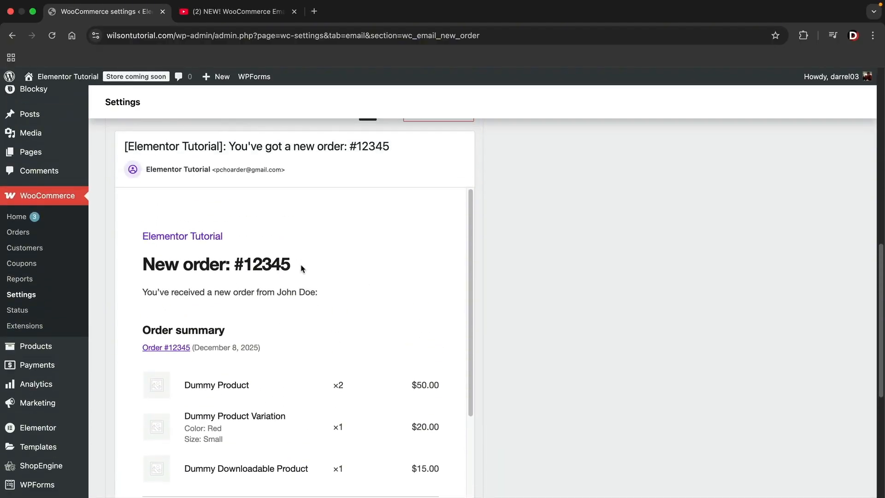
click(238, 14)
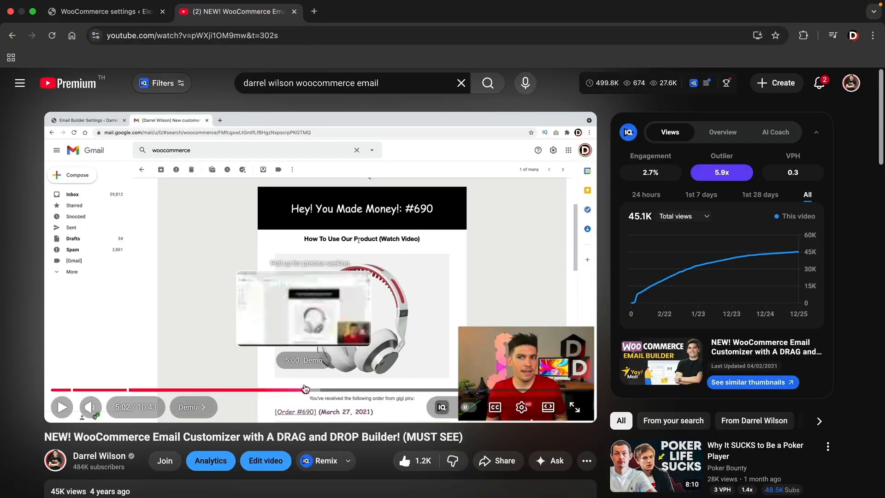
click(331, 390)
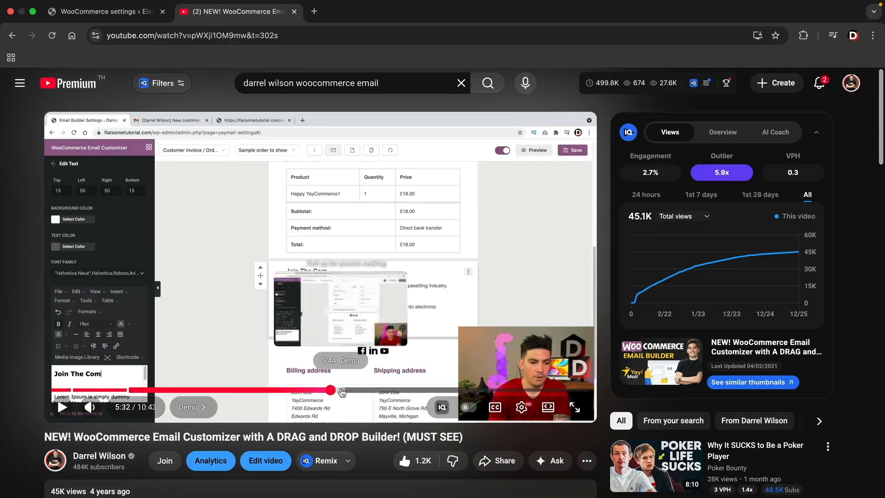
click(356, 390)
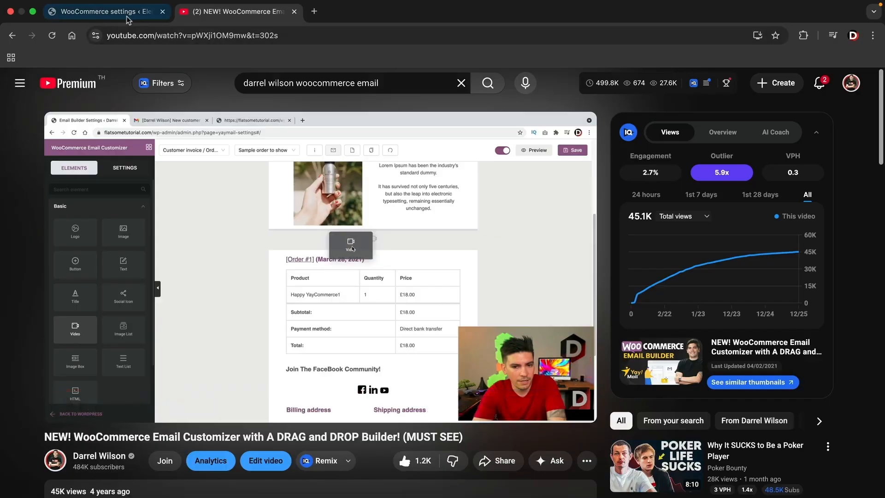
- Return to the WooCommerce settings and go back from the New order email to the full list of email notifications
click(99, 12)
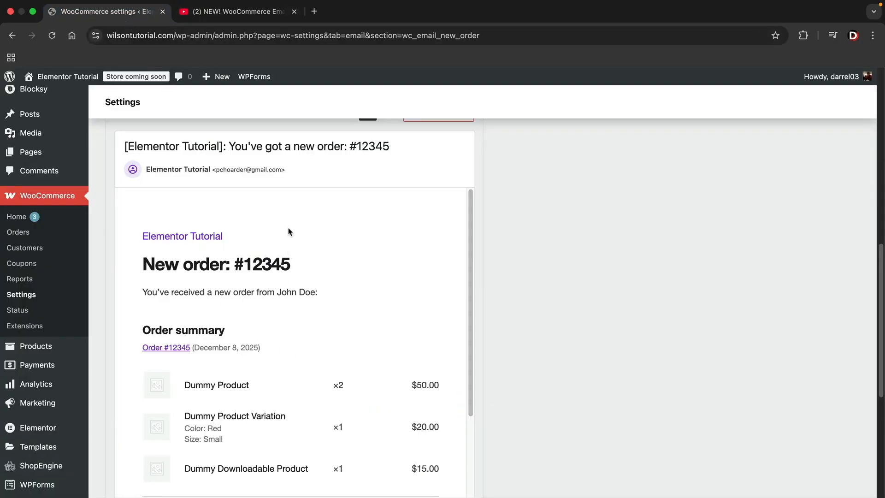
scroll(549, 320, up, 15)
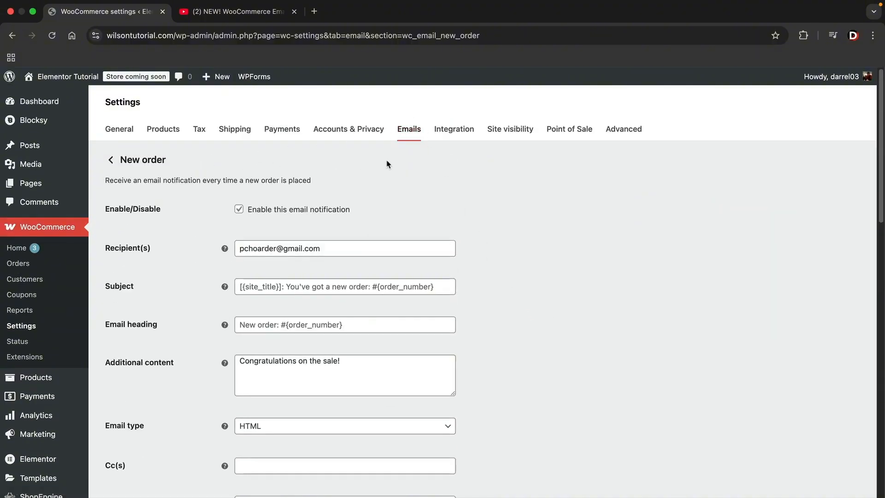
click(410, 132)
click(248, 15)
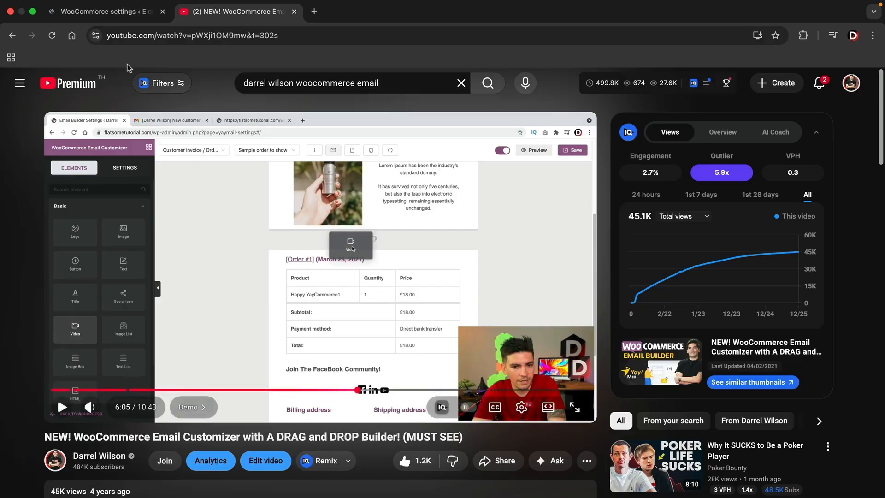
click(106, 11)
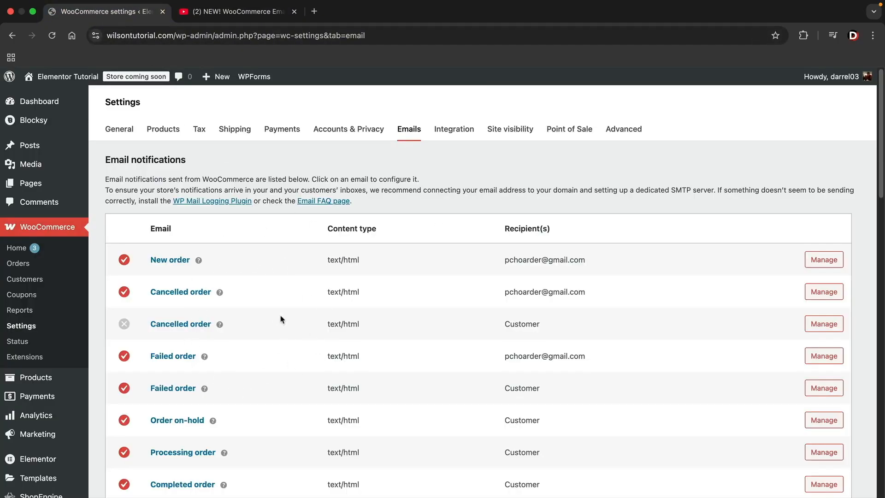